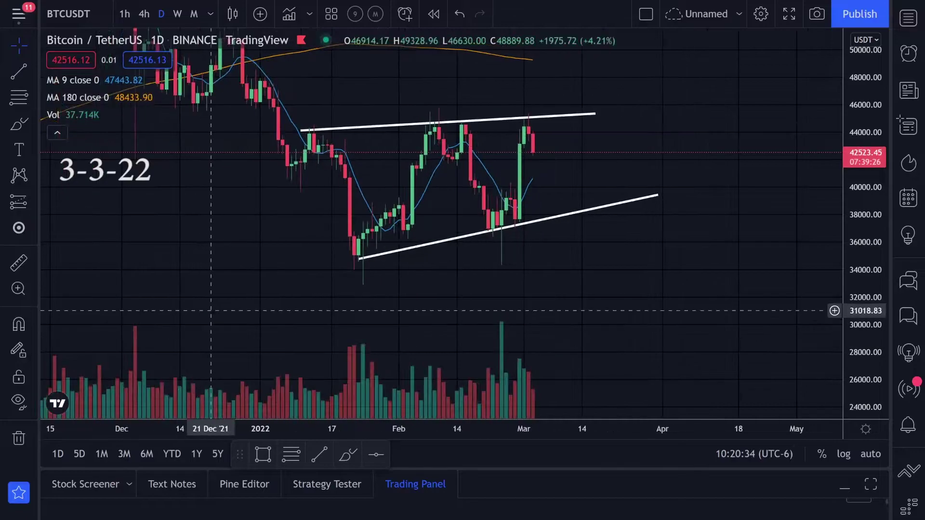
# - Trace the price swings between the two trendlines with the Brush, from the mid-January high to the late-February high, and undo the stroke
pyautogui.scroll(-1, 359, 345)
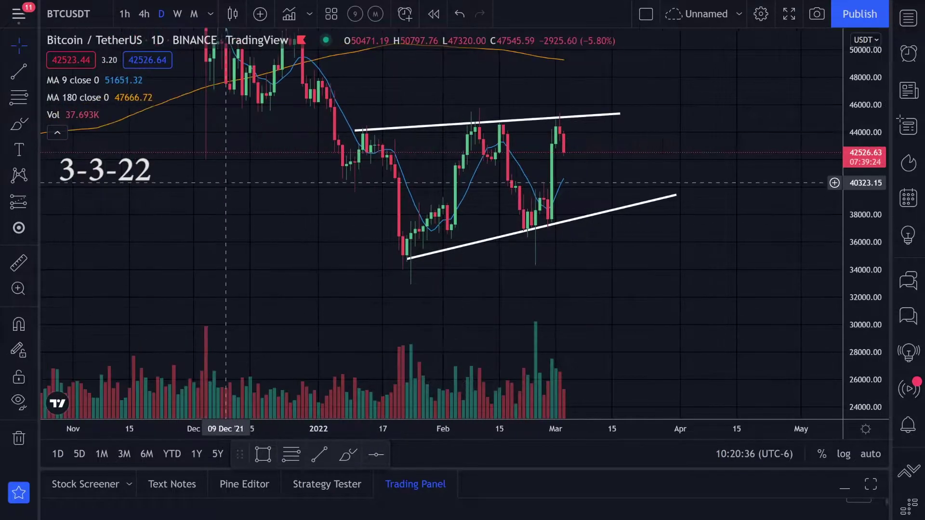
pyautogui.click(19, 125)
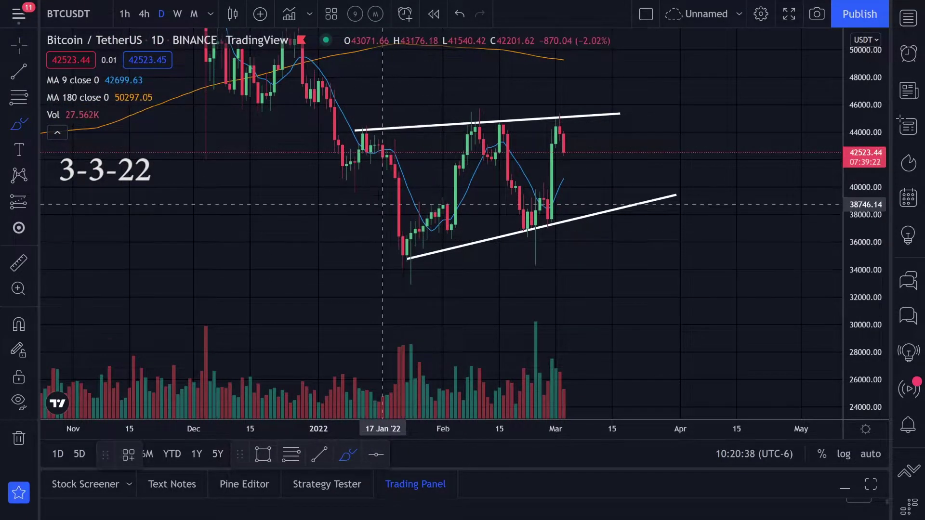
pyautogui.moveTo(365, 134)
pyautogui.mouseDown()
pyautogui.moveTo(424, 236)
pyautogui.moveTo(480, 122)
pyautogui.mouseUp()
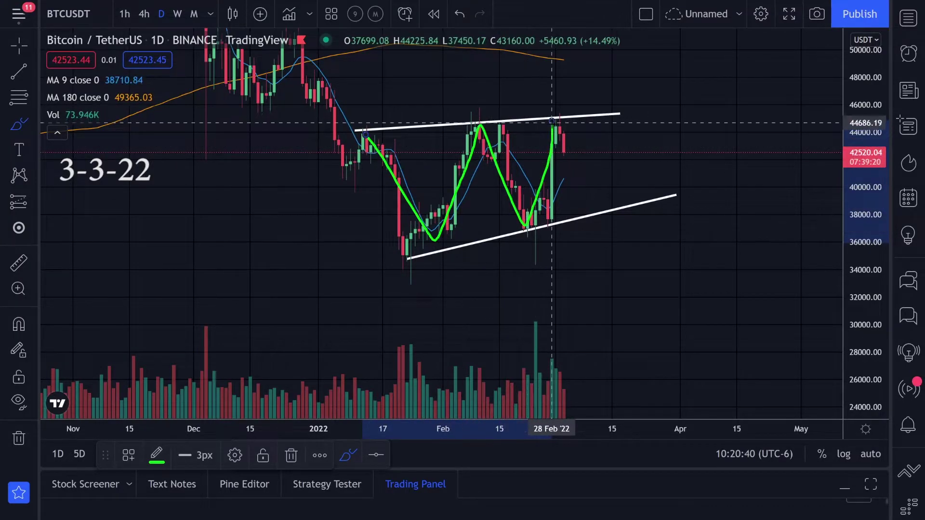
pyautogui.hotkey('ctrl', 'z')
# - Circle the highs and lows where price meets the upper and lower trendlines, and undo the brush marks
pyautogui.moveTo(361, 129); pyautogui.dragTo(374, 122)
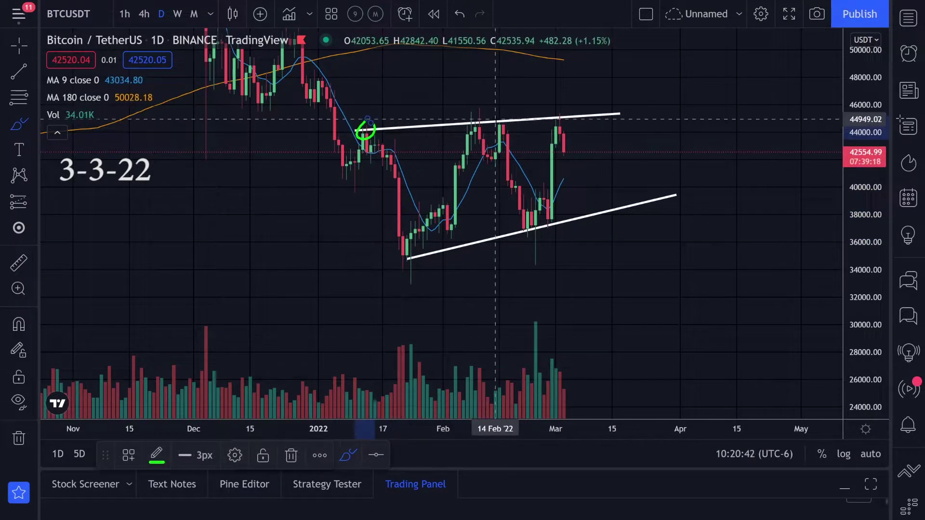
pyautogui.moveTo(423, 240); pyautogui.dragTo(426, 242)
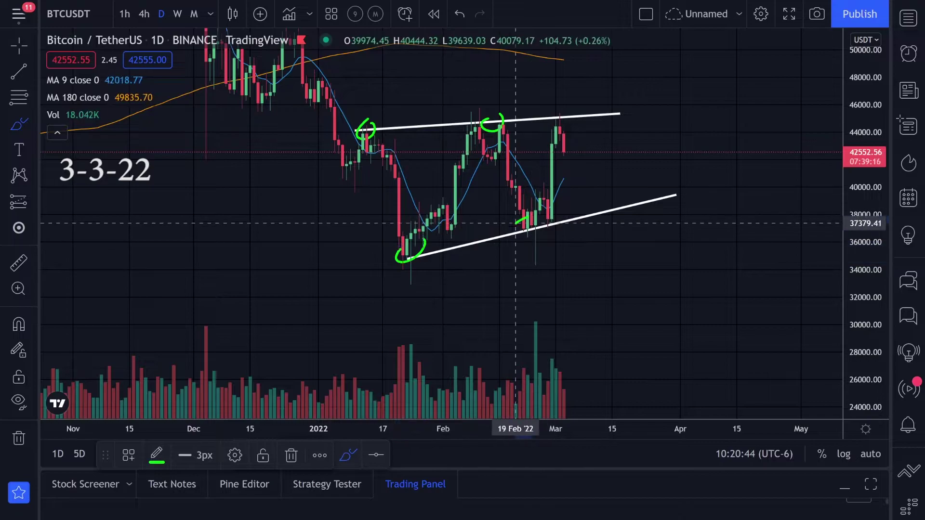
pyautogui.moveTo(534, 209); pyautogui.dragTo(543, 212)
pyautogui.hotkey('ctrl', 'z')
pyautogui.hotkey('ctrl', 'z')
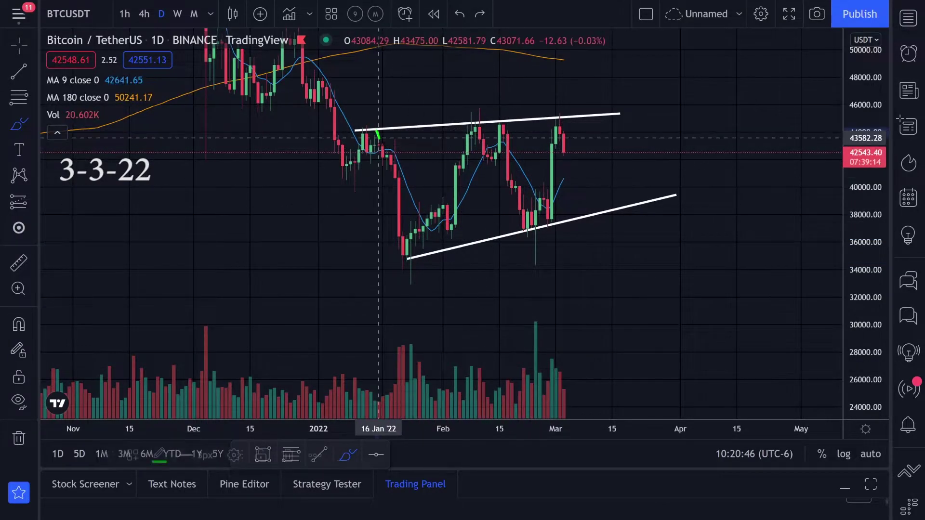
# - Brush the price path from the mid-January high to the late-February rebound, dismiss the symbol search, and undo the stroke
pyautogui.moveTo(376, 130)
pyautogui.mouseDown()
pyautogui.moveTo(462, 140)
pyautogui.moveTo(540, 189)
pyautogui.mouseUp()
pyautogui.press('z')
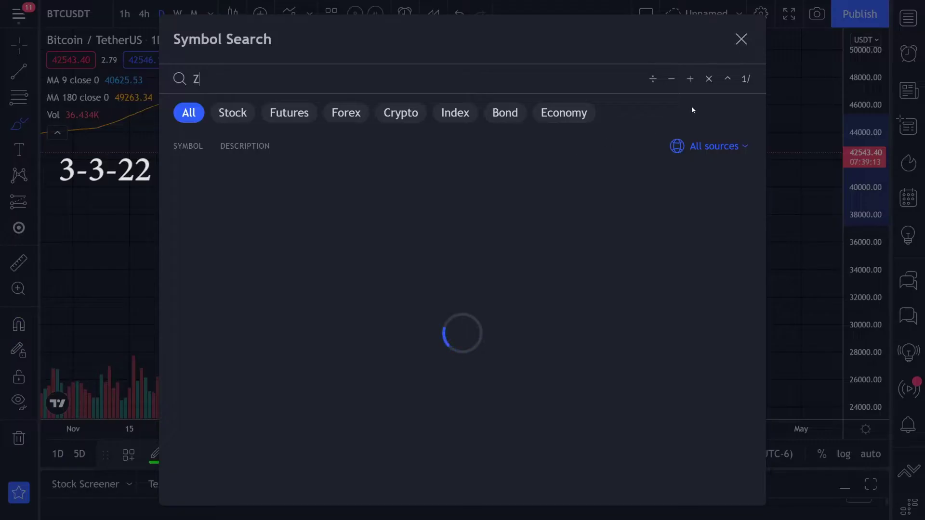
pyautogui.press('Escape')
pyautogui.hotkey('ctrl', 'z')
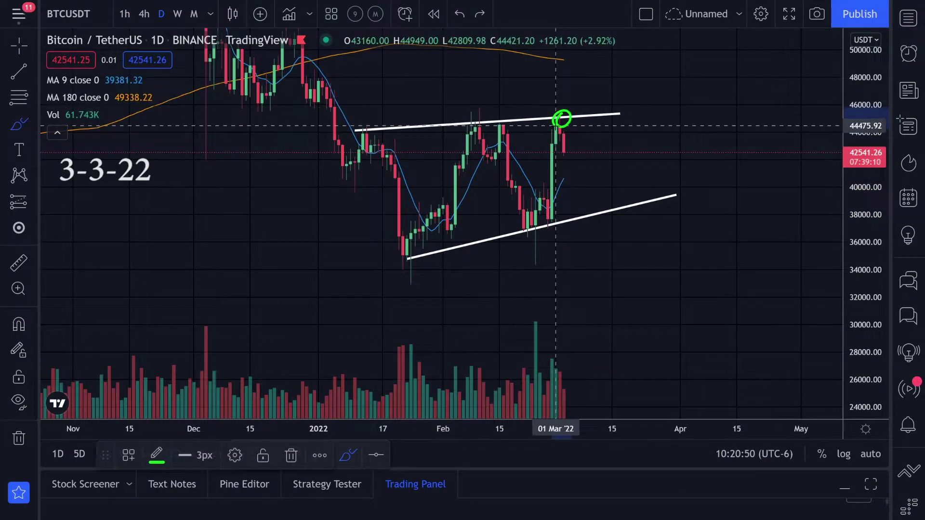
# - Circle the early-March high touching the upper trendline with the Brush, and undo the marks
pyautogui.moveTo(555, 126); pyautogui.dragTo(575, 58)
pyautogui.hotkey('ctrl', 'z')
pyautogui.moveTo(559, 117); pyautogui.dragTo(548, 127)
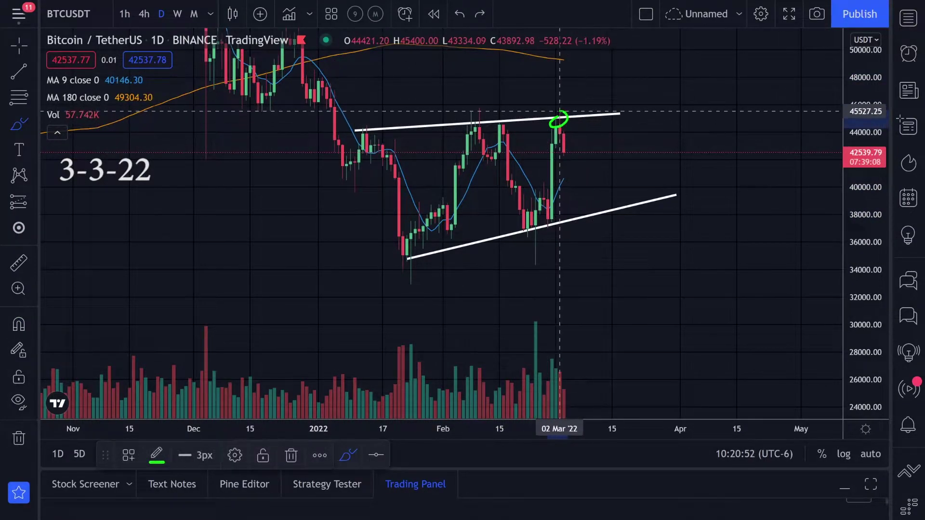
pyautogui.hotkey('ctrl', 'z')
# - Brush across the channel from the mid-January high towards the early-March high, and undo the strokes
pyautogui.moveTo(358, 130)
pyautogui.mouseDown()
pyautogui.moveTo(584, 113)
pyautogui.moveTo(543, 131)
pyautogui.mouseUp()
pyautogui.hotkey('ctrl', 'z')
pyautogui.hotkey('ctrl', 'z')
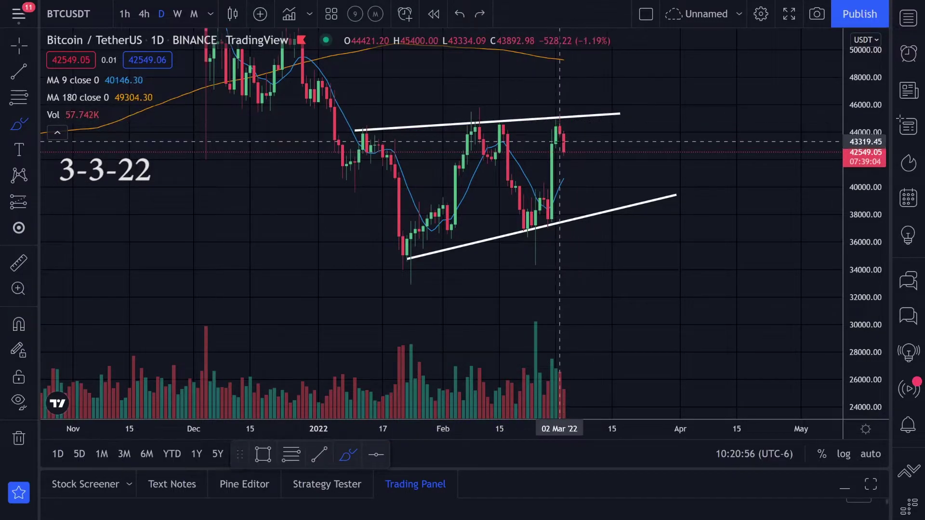
# - Brush marks on the lower trendline around 6 March 2022 as the next possible contact area, and undo them
pyautogui.moveTo(575, 210); pyautogui.dragTo(600, 212)
pyautogui.hotkey('ctrl', 'z')
pyautogui.hotkey('ctrl', 'z')
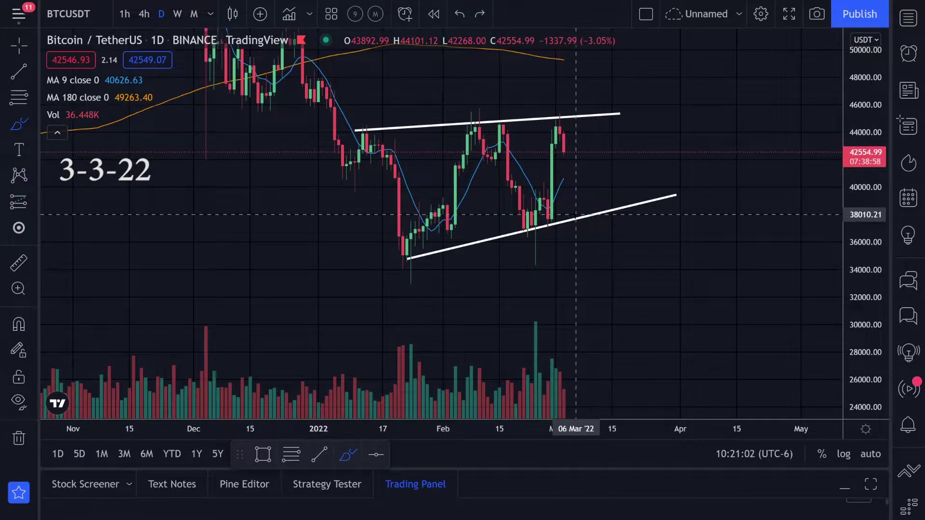
pyautogui.moveTo(576, 214); pyautogui.dragTo(616, 213)
pyautogui.hotkey('ctrl', 'z')
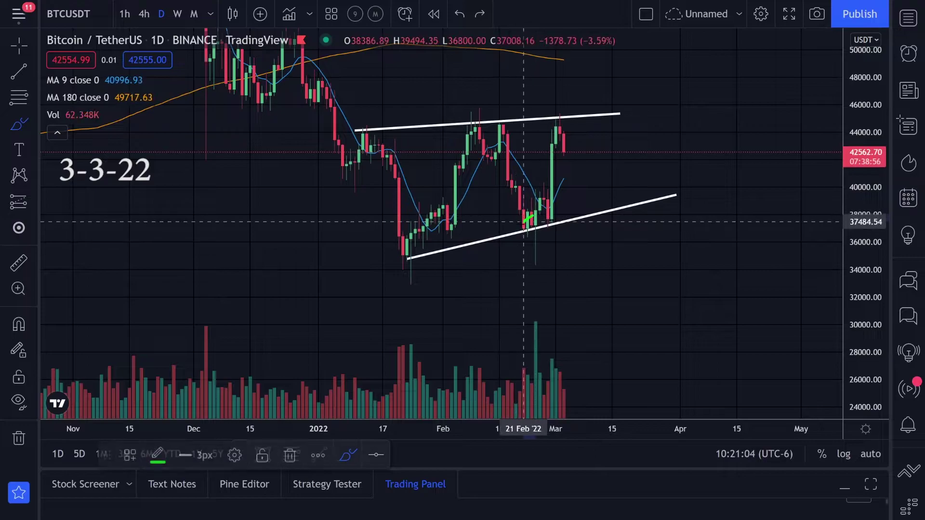
# - Mark the late-February and late-January lows near the lower trendline with the Brush, and undo the marks
pyautogui.moveTo(529, 216); pyautogui.dragTo(527, 219)
pyautogui.moveTo(414, 248); pyautogui.dragTo(411, 276)
pyautogui.hotkey('ctrl', 'z')
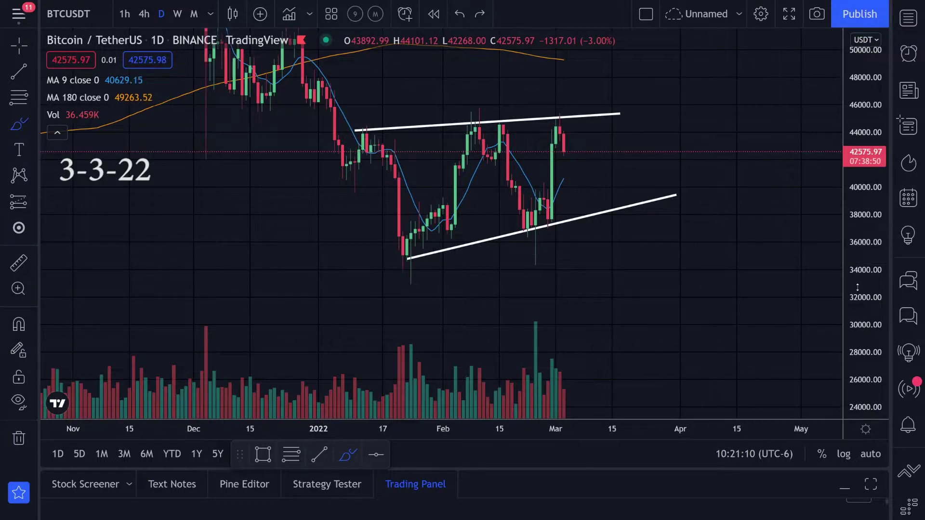
# - Switch the chart to the 4-hour interval and rescale it around the early-March candles
pyautogui.scroll(3, 665, 253)
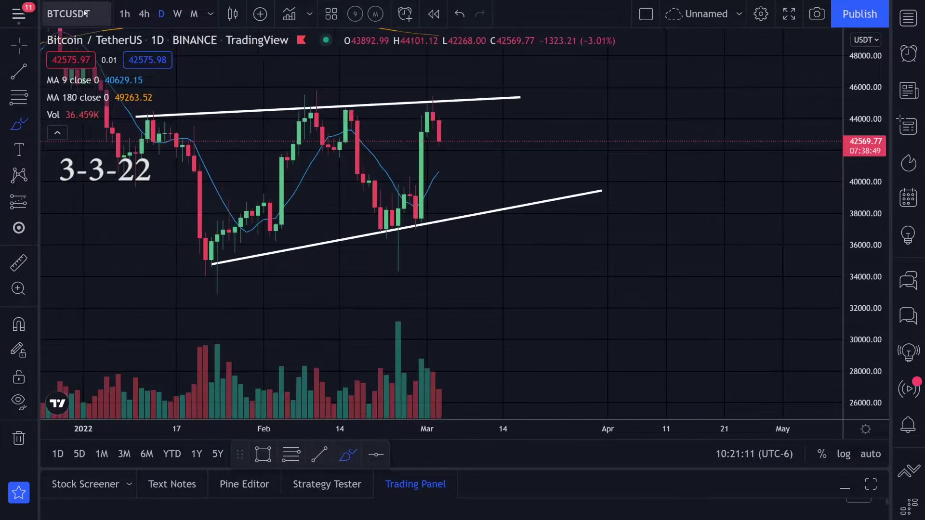
pyautogui.click(144, 14)
pyautogui.moveTo(868, 313); pyautogui.dragTo(865, 157)
pyautogui.scroll(3, 623, 237)
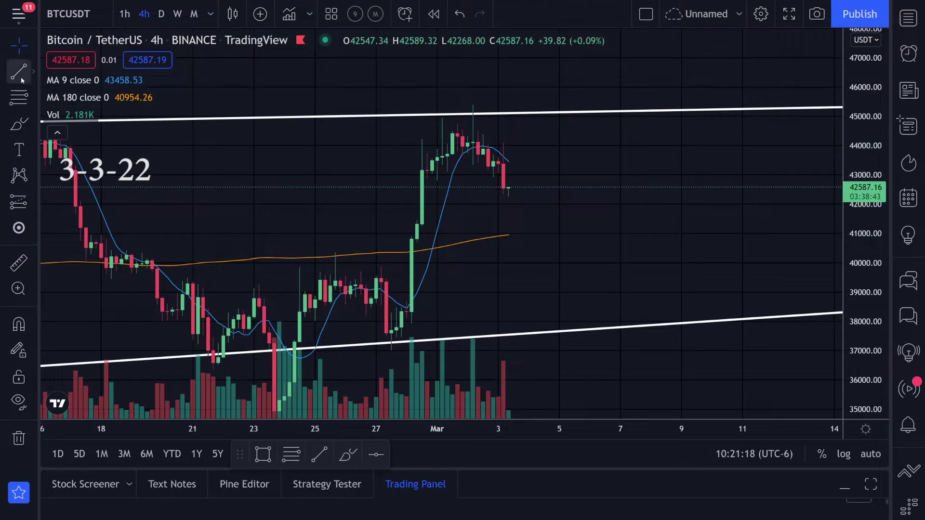
# - Brush over the 4-hour decline following the 2 March high, and undo the strokes
pyautogui.click(19, 125)
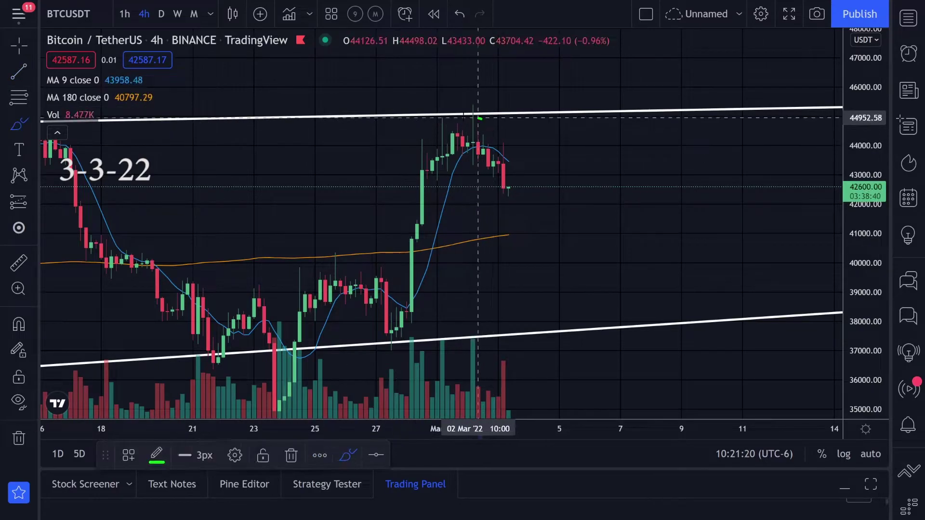
pyautogui.moveTo(478, 118); pyautogui.dragTo(516, 180)
pyautogui.hotkey('ctrl', 'z')
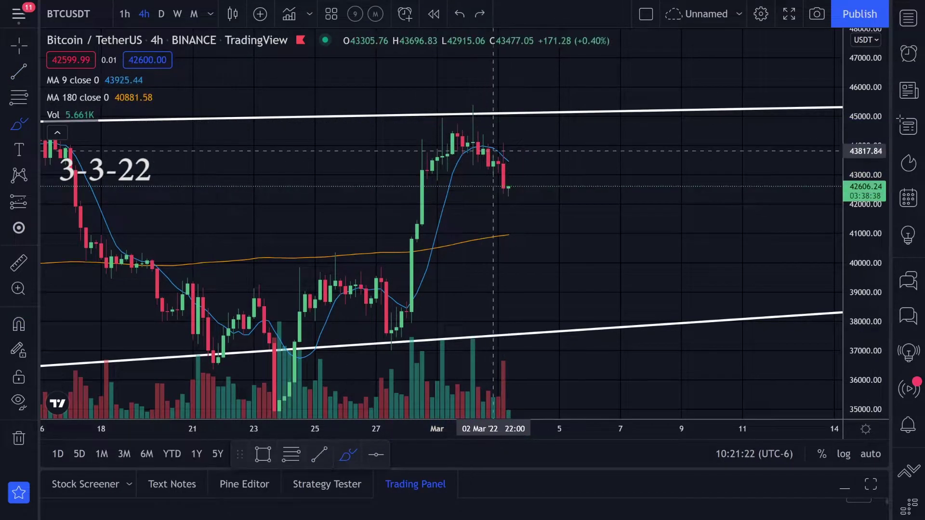
pyautogui.moveTo(497, 137)
pyautogui.mouseDown()
pyautogui.moveTo(477, 181)
pyautogui.moveTo(502, 156)
pyautogui.mouseUp()
pyautogui.hotkey('ctrl', 'z')
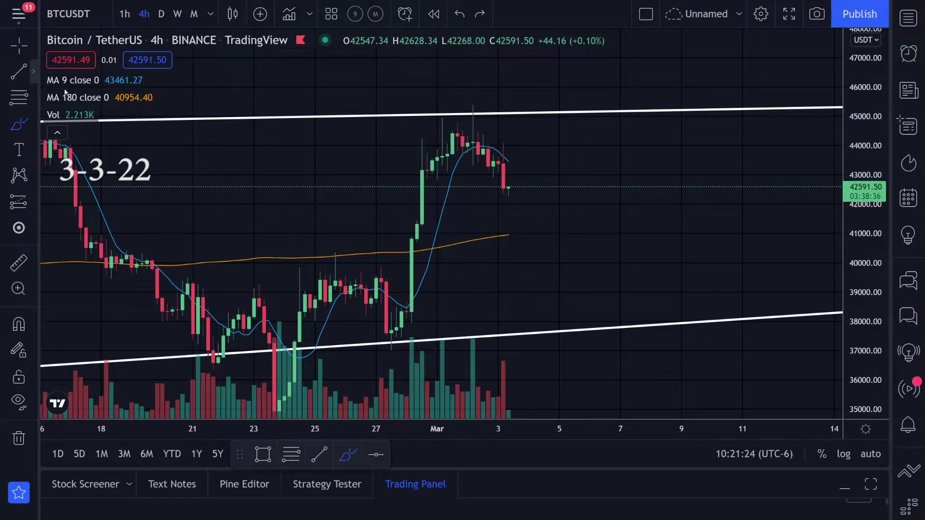
# - Circle the 28 February and 2 March support points near 43,000 with the Brush, and undo both circles
pyautogui.hotkey('alt', 't')
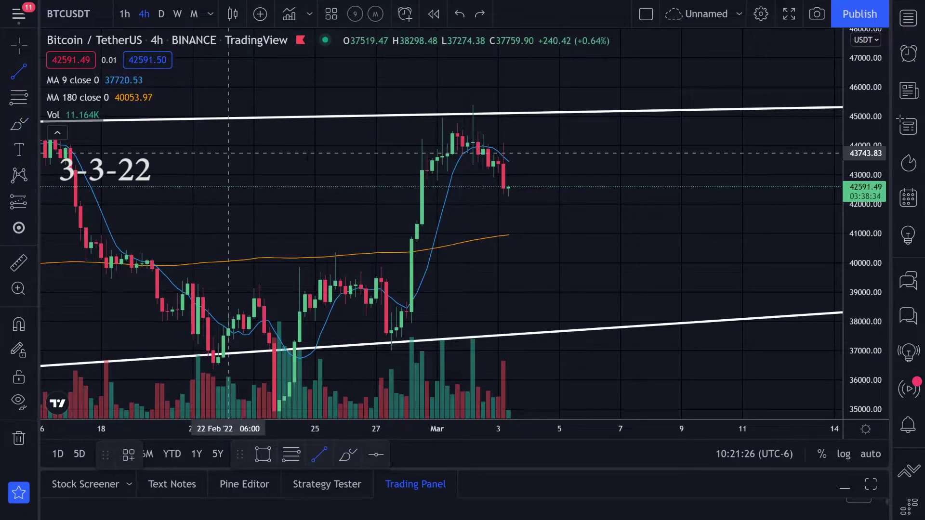
pyautogui.click(348, 454)
pyautogui.moveTo(431, 168); pyautogui.dragTo(432, 171)
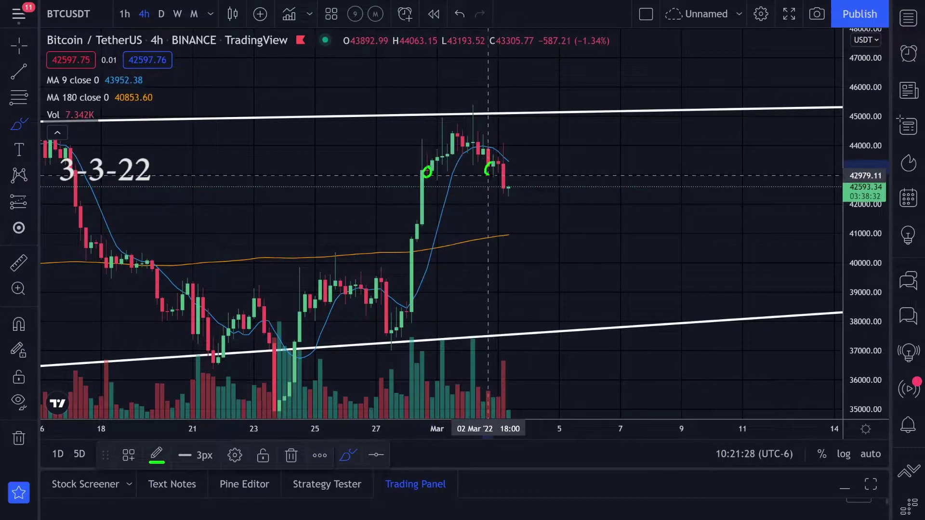
pyautogui.hotkey('ctrl', 'z')
pyautogui.hotkey('ctrl', 'z')
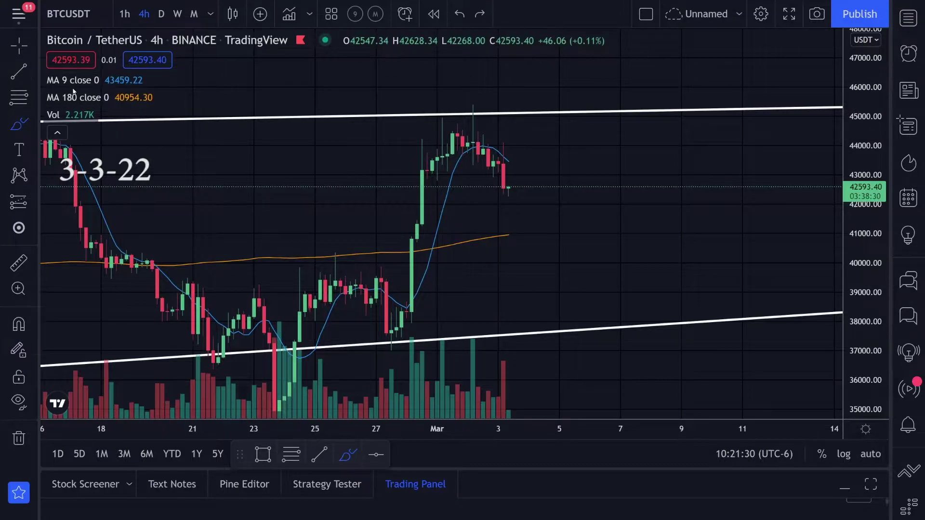
# - Draw a support trend line under the early-March candles from 28 Feb 18:00 to 3 Mar 22:00, ending at about 43,324
pyautogui.hotkey('alt', 't')
pyautogui.click(524, 167)
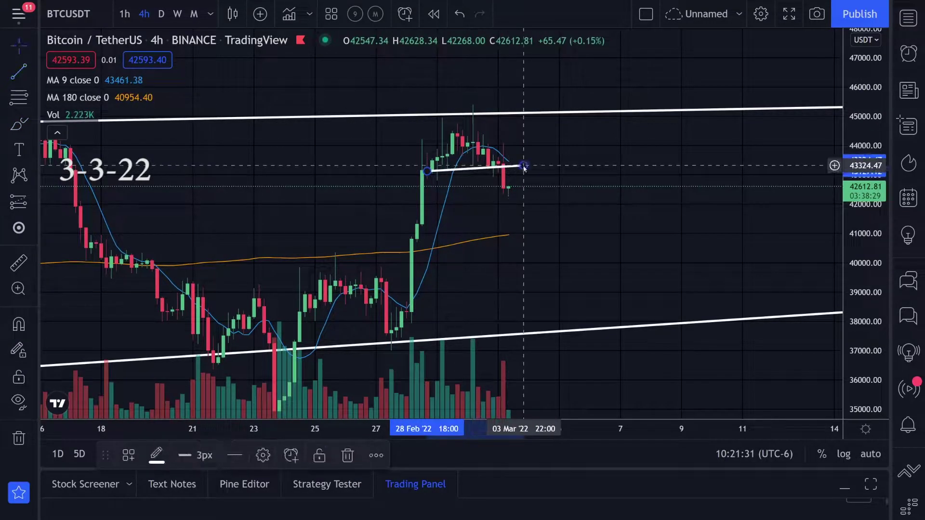
# - Circle the descending highs above the new support line with the Brush, and undo the three marks
pyautogui.click(15, 73)
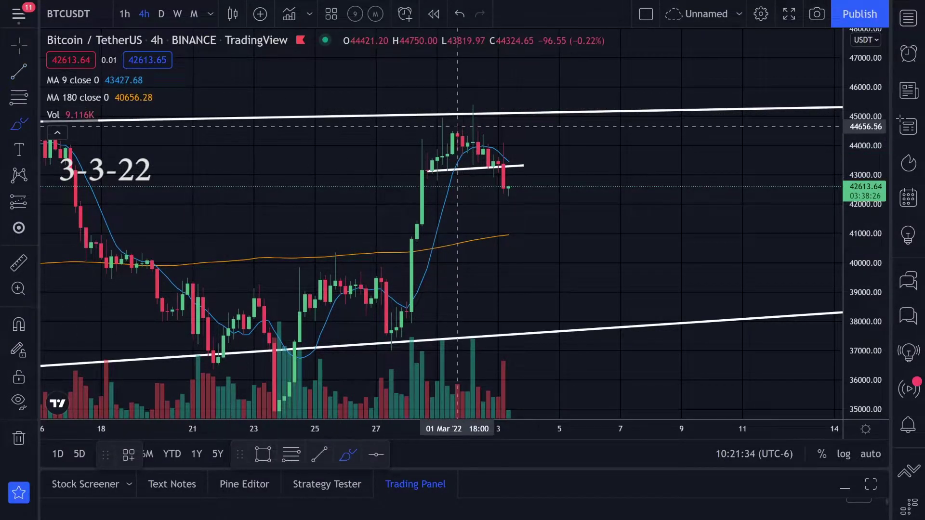
pyautogui.moveTo(457, 127); pyautogui.dragTo(467, 130)
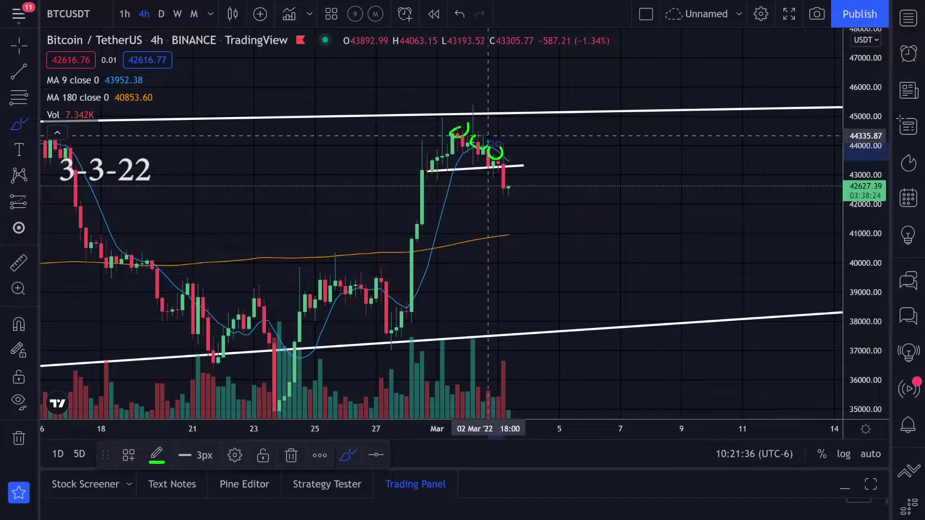
pyautogui.hotkey('ctrl', 'z')
pyautogui.hotkey('ctrl', 'z')
pyautogui.hotkey('ctrl', 'z')
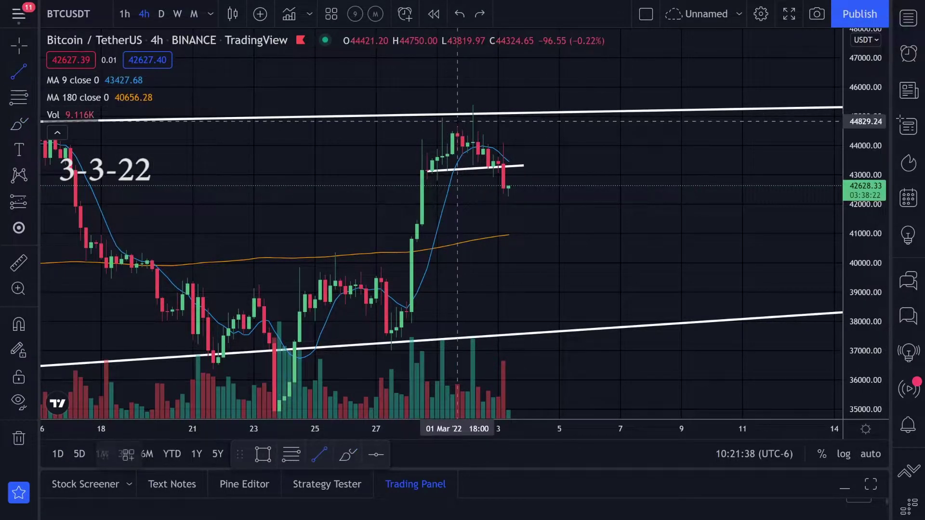
# - Draw a descending trend line over the early-March highs, from about 44,681 on 1 Mar 14:00 to 43,250 on 3 Mar 18:00
pyautogui.moveTo(458, 126); pyautogui.dragTo(522, 166)
pyautogui.scroll(2, 522, 166)
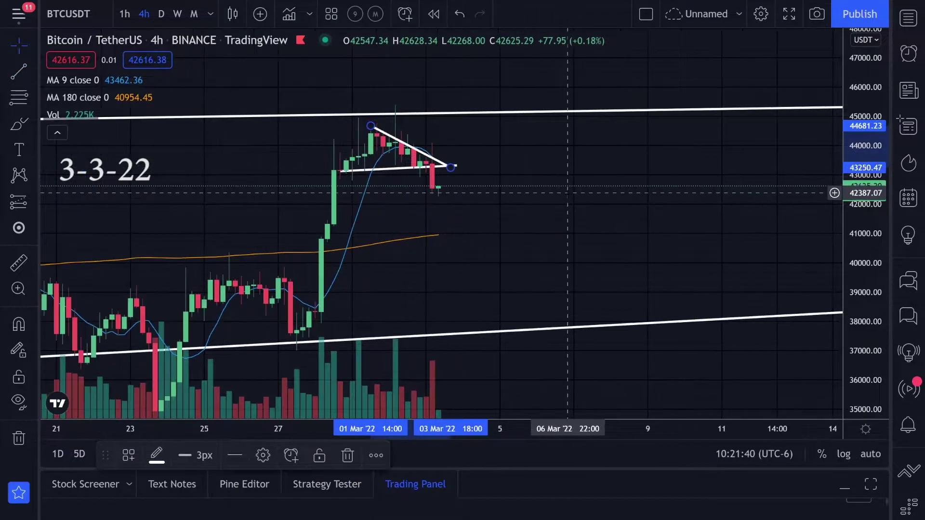
# - Brush over the triangle's narrow end and the break below its support line, and undo the strokes
pyautogui.click(26, 126)
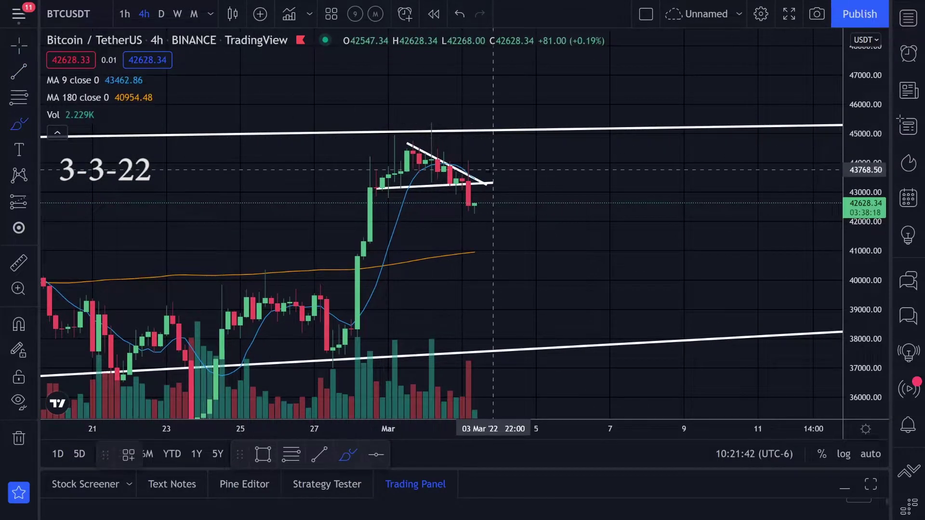
pyautogui.moveTo(458, 174)
pyautogui.mouseDown()
pyautogui.moveTo(488, 145)
pyautogui.moveTo(462, 182)
pyautogui.moveTo(444, 169)
pyautogui.mouseUp()
pyautogui.hotkey('ctrl', 'z')
pyautogui.hotkey('ctrl', 'z')
pyautogui.hotkey('ctrl', 'z')
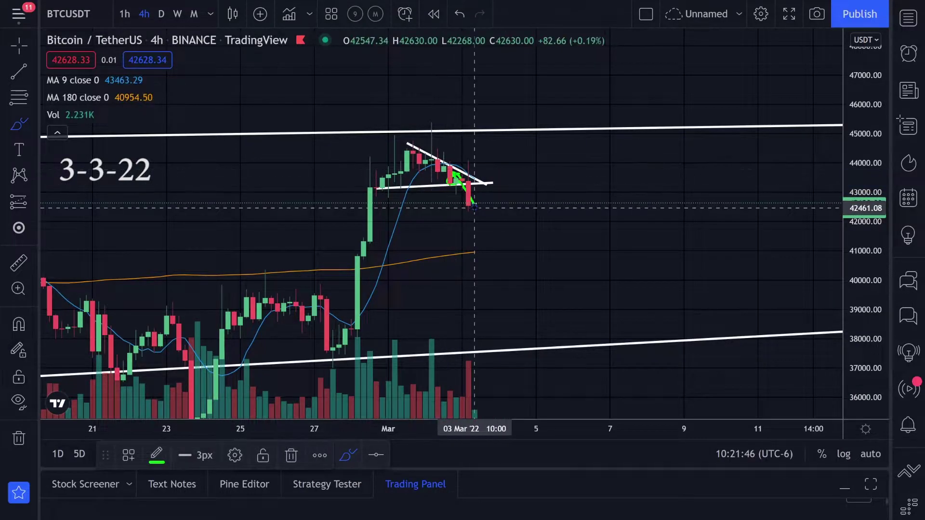
pyautogui.hotkey('ctrl', 'z')
# - Examine the full channel between the long trendlines on the 4-hour chart, back to early January
pyautogui.scroll(-2, 508, 207)
pyautogui.scroll(-4, 589, 212)
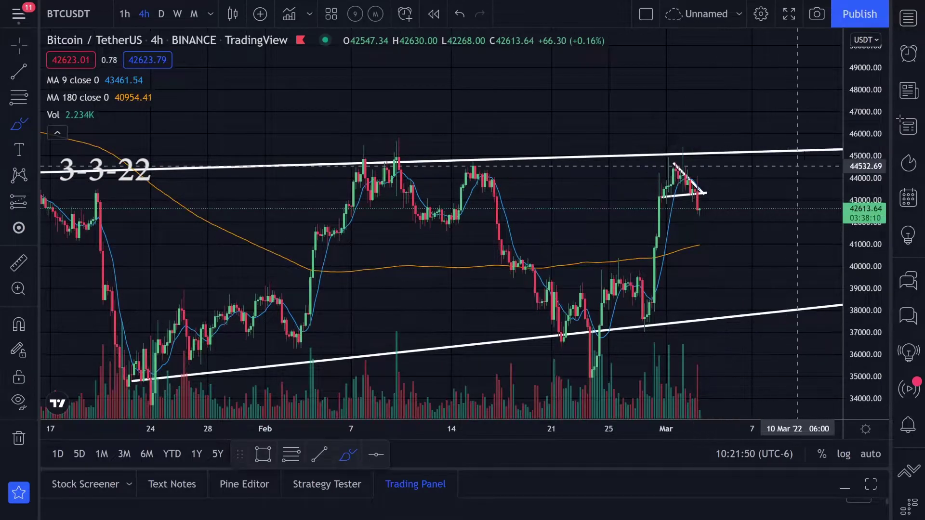
pyautogui.moveTo(852, 106); pyautogui.dragTo(852, 192)
pyautogui.click(19, 46)
pyautogui.moveTo(523, 106); pyautogui.dragTo(381, 58)
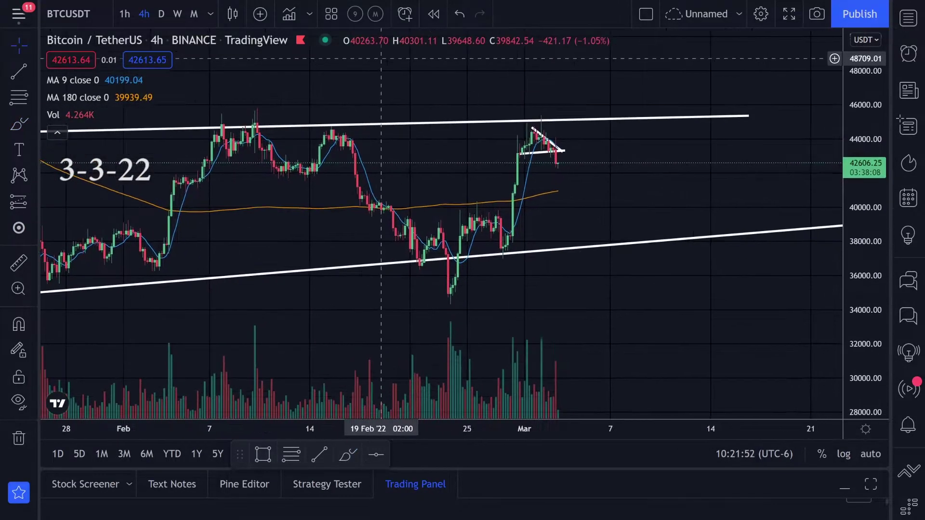
pyautogui.moveTo(871, 314); pyautogui.dragTo(872, 226)
pyautogui.scroll(-2, 870, 235)
pyautogui.scroll(-3, 621, 215)
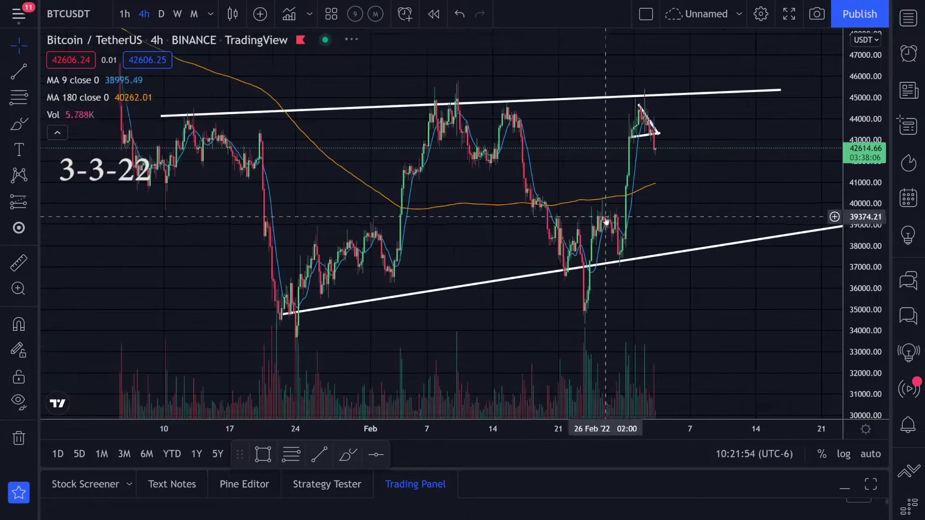
# - Trace the orange 180 moving average across the 4-hour chart with the Brush, and undo the stroke
pyautogui.click(20, 126)
pyautogui.moveTo(299, 123)
pyautogui.mouseDown()
pyautogui.moveTo(313, 155)
pyautogui.moveTo(436, 205)
pyautogui.moveTo(565, 198)
pyautogui.mouseUp()
pyautogui.hotkey('ctrl', 'z')
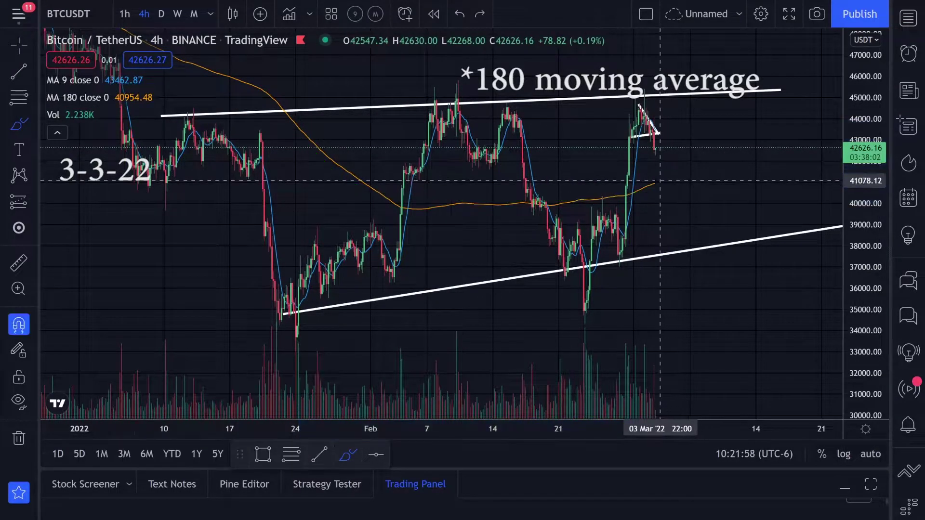
# - Mark the 180 moving average's latest point and sketch a rise from the current price to the upper trendline, undoing the strokes
pyautogui.moveTo(648, 176); pyautogui.dragTo(635, 185)
pyautogui.hotkey('ctrl', 'z')
pyautogui.hotkey('ctrl', 'z')
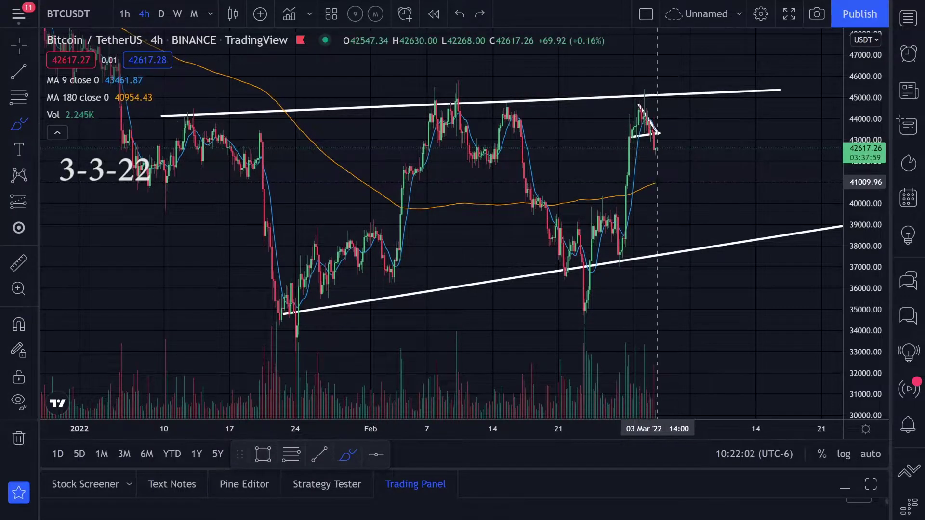
pyautogui.moveTo(651, 139)
pyautogui.mouseDown()
pyautogui.moveTo(663, 178)
pyautogui.moveTo(707, 92)
pyautogui.mouseUp()
pyautogui.hotkey('ctrl', 'z')
# - Circle the lower trendline around 5 March, just below 38,000, and undo an extra mark drawn beneath the circle
pyautogui.moveTo(678, 240); pyautogui.dragTo(681, 238)
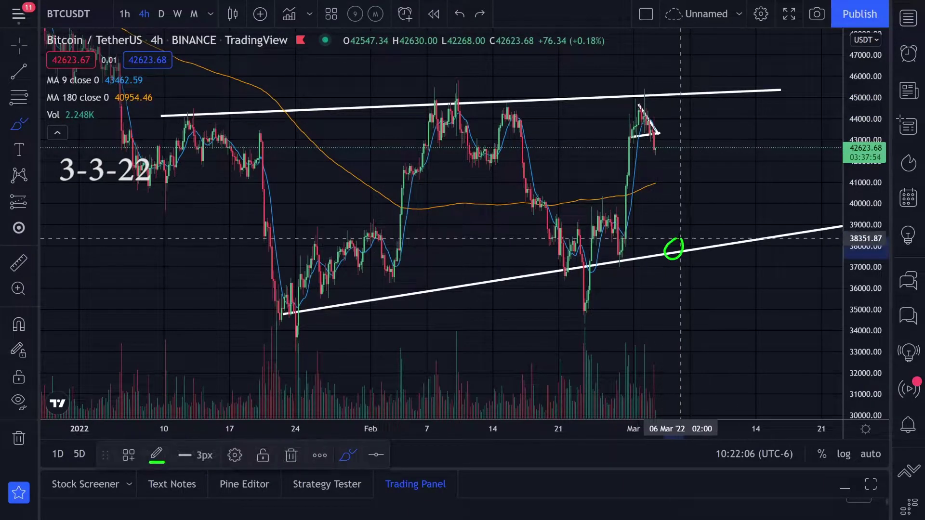
pyautogui.moveTo(673, 294); pyautogui.dragTo(671, 292)
pyautogui.hotkey('ctrl', 'z')
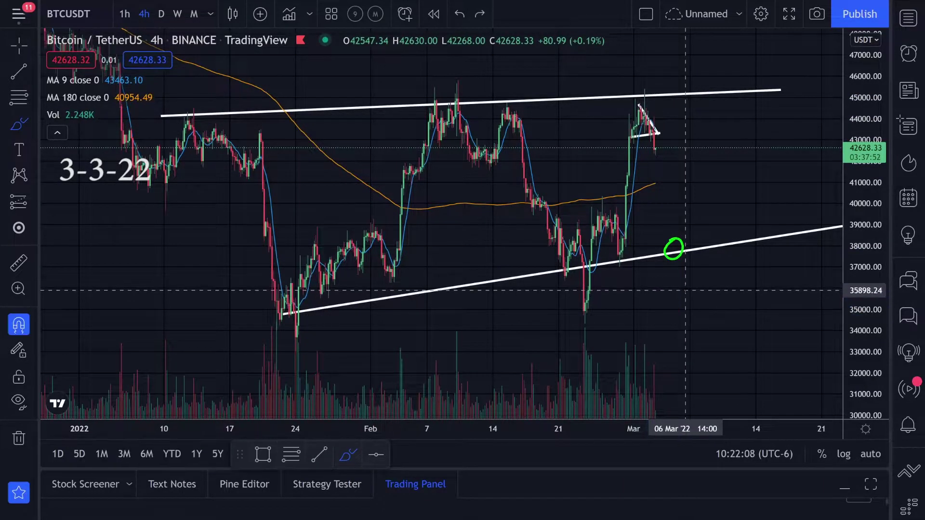
# - Underline support at the 180 moving average, about 37,500, the 24 February low and the early-February low with the Brush, undoing all strokes
pyautogui.scroll(2, 673, 242)
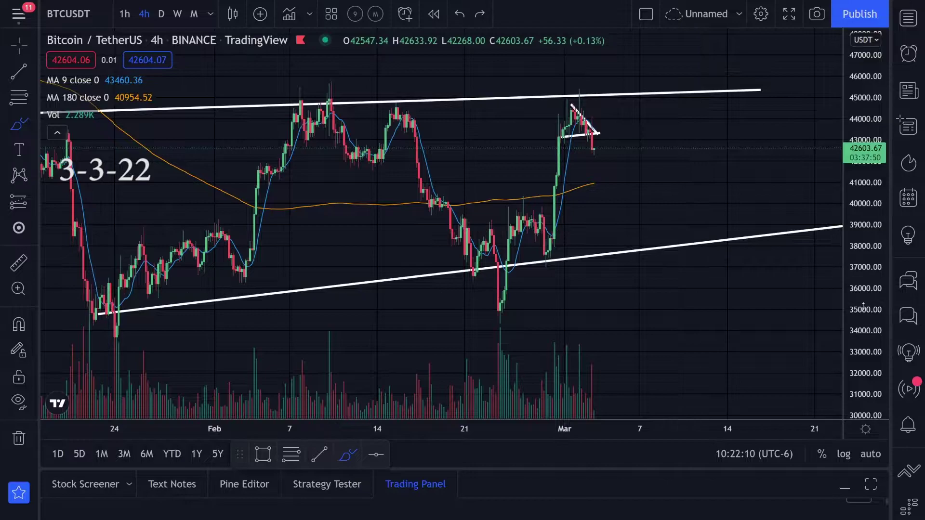
pyautogui.moveTo(341, 182); pyautogui.dragTo(441, 143)
pyautogui.click(18, 124)
pyautogui.moveTo(606, 151); pyautogui.dragTo(679, 141)
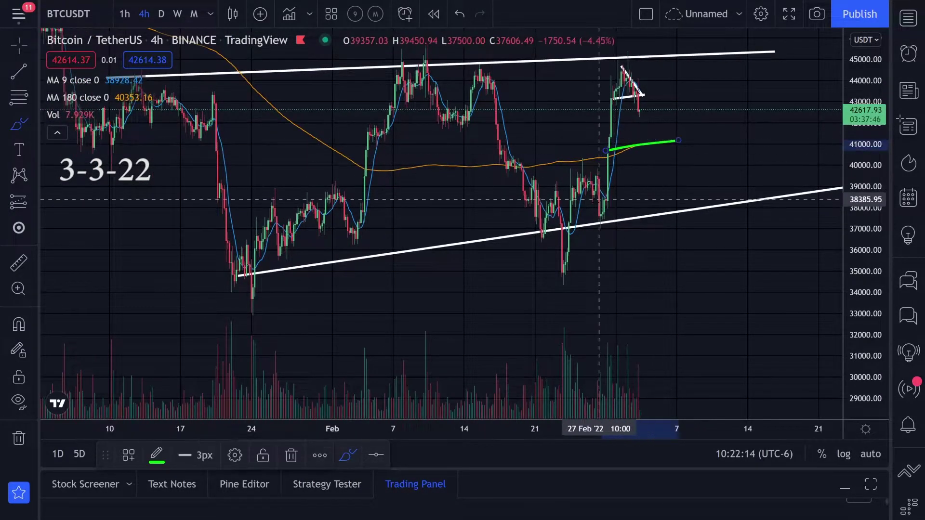
pyautogui.moveTo(591, 218); pyautogui.dragTo(652, 211)
pyautogui.hotkey('ctrl', 'y')
pyautogui.hotkey('ctrl', 'y')
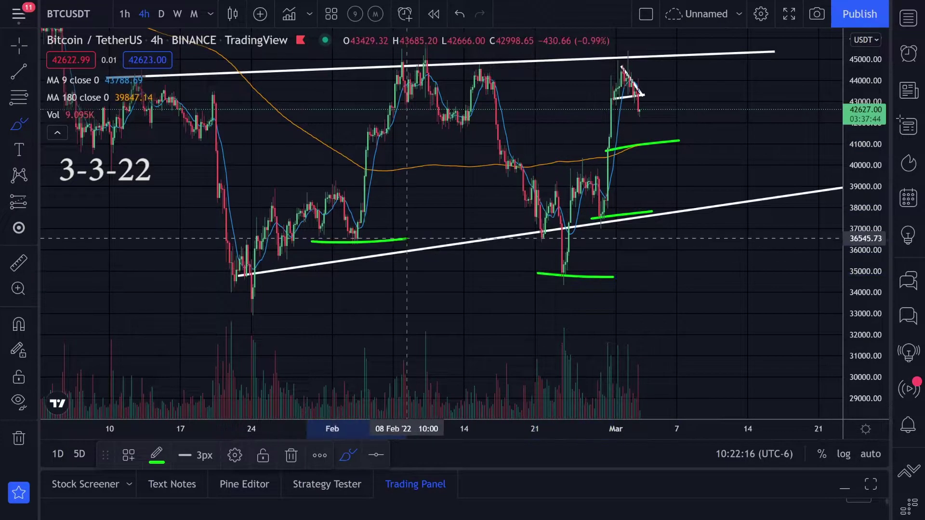
pyautogui.hotkey('ctrl', 'y')
pyautogui.hotkey('ctrl', 'z')
pyautogui.hotkey('ctrl', 'z')
pyautogui.hotkey('ctrl', 'z')
pyautogui.hotkey('ctrl', 'z')
pyautogui.hotkey('ctrl', 'z')
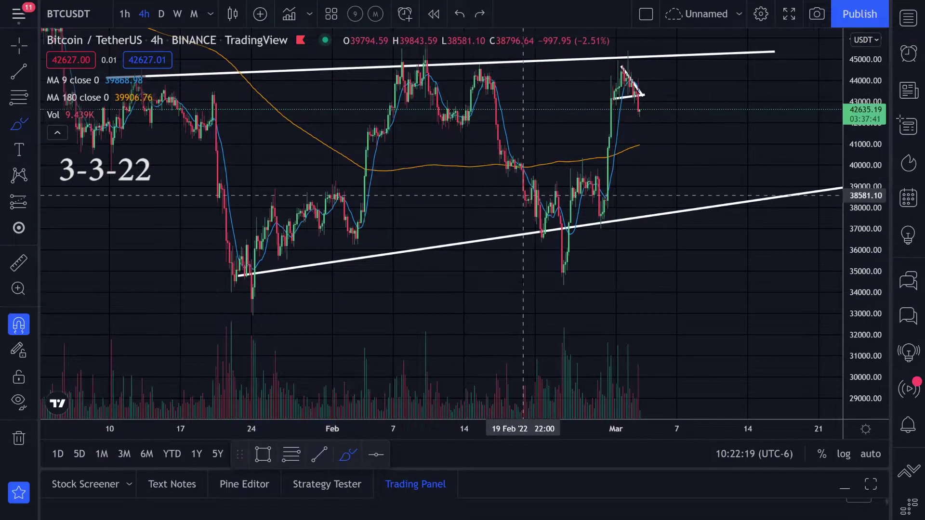
# - Draw a horizontal line at the 180 moving average's latest point, at about 40,940
pyautogui.moveTo(83, 81)
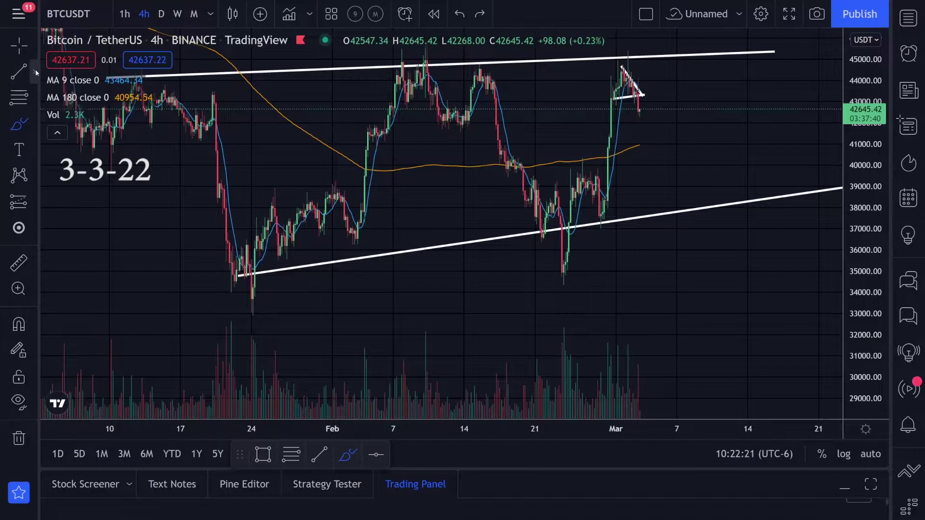
pyautogui.click(35, 72)
pyautogui.click(67, 74)
pyautogui.click(33, 73)
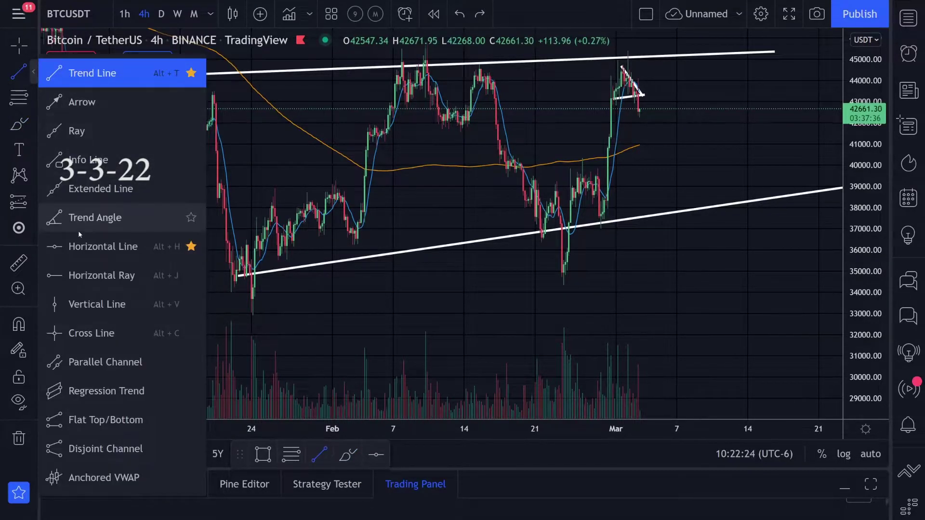
pyautogui.click(96, 246)
pyautogui.click(659, 145)
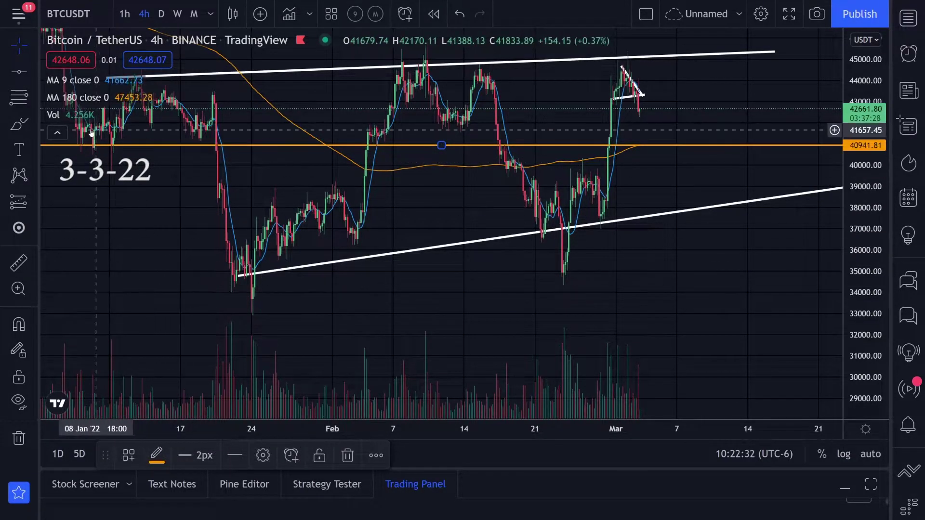
# - Add horizontal support lines through the earlier lows at about 36,510, 35,010 and 33,035
pyautogui.click(18, 71)
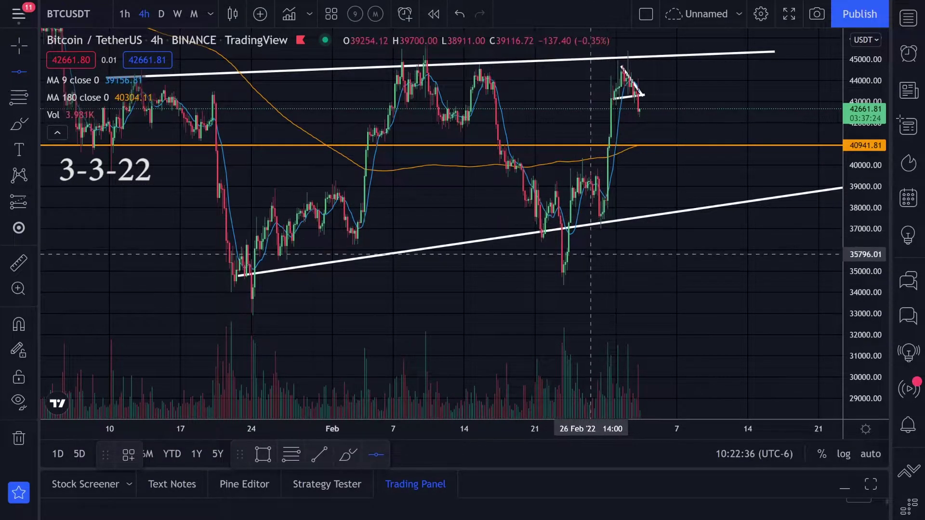
pyautogui.click(544, 239)
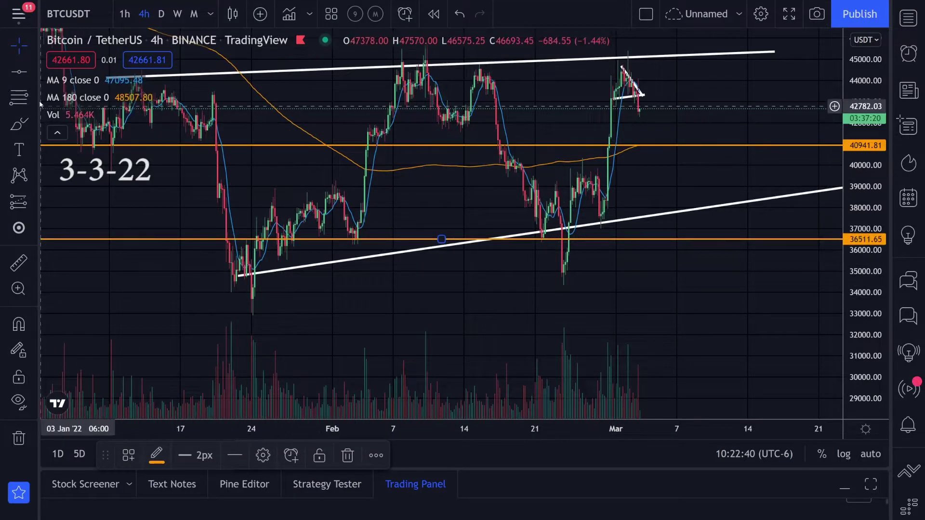
pyautogui.click(19, 72)
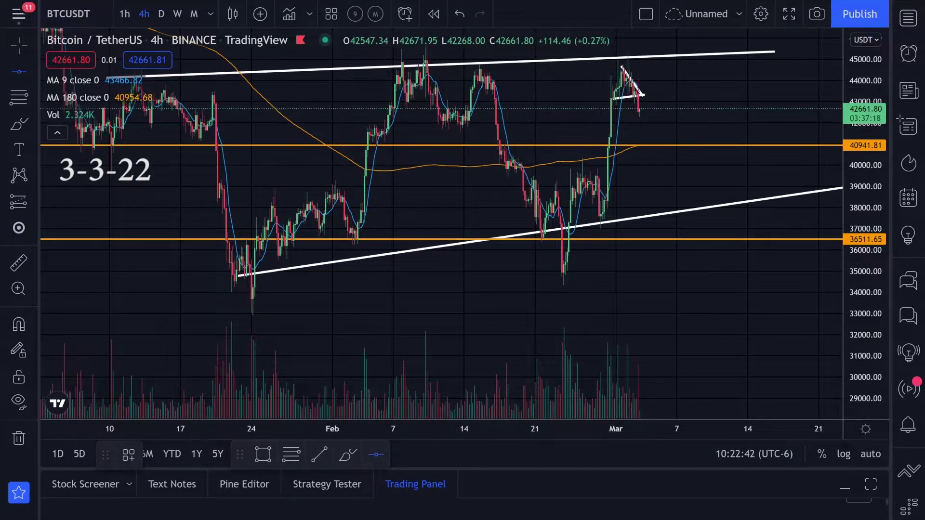
pyautogui.click(562, 271)
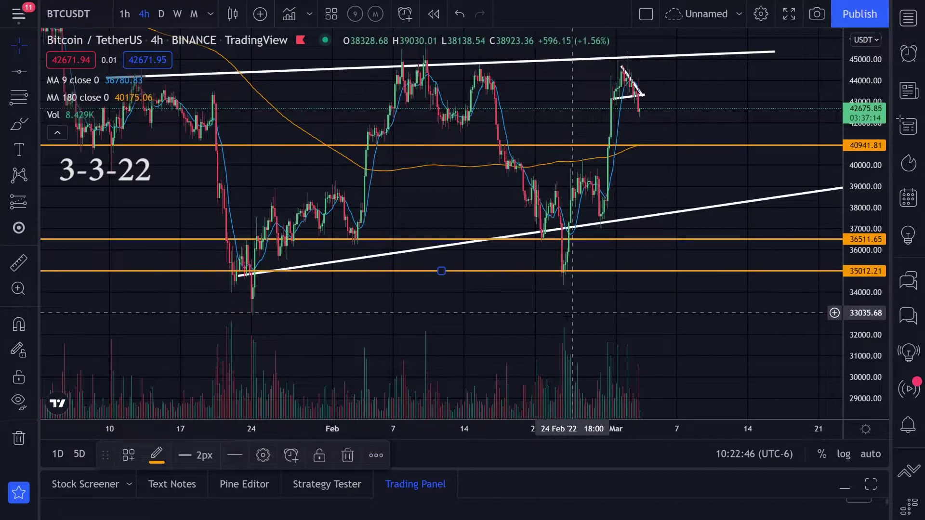
pyautogui.click(21, 72)
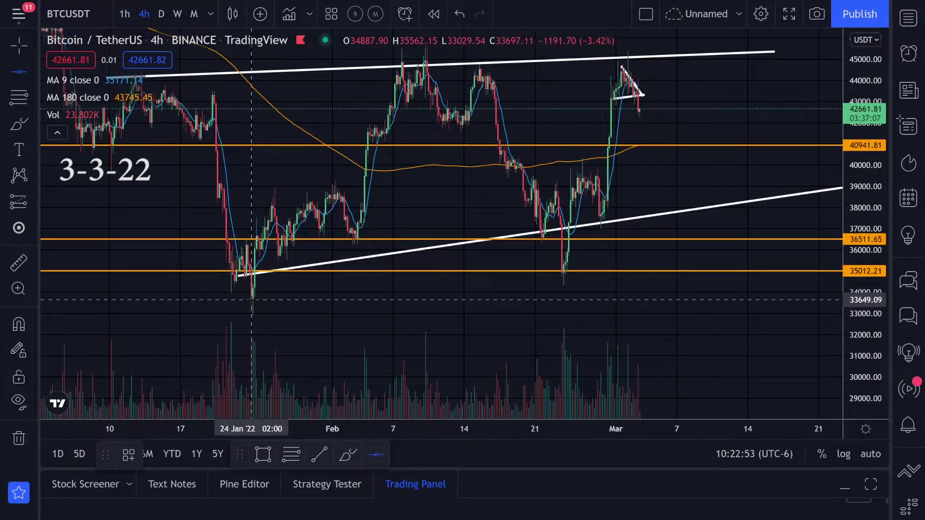
pyautogui.click(255, 314)
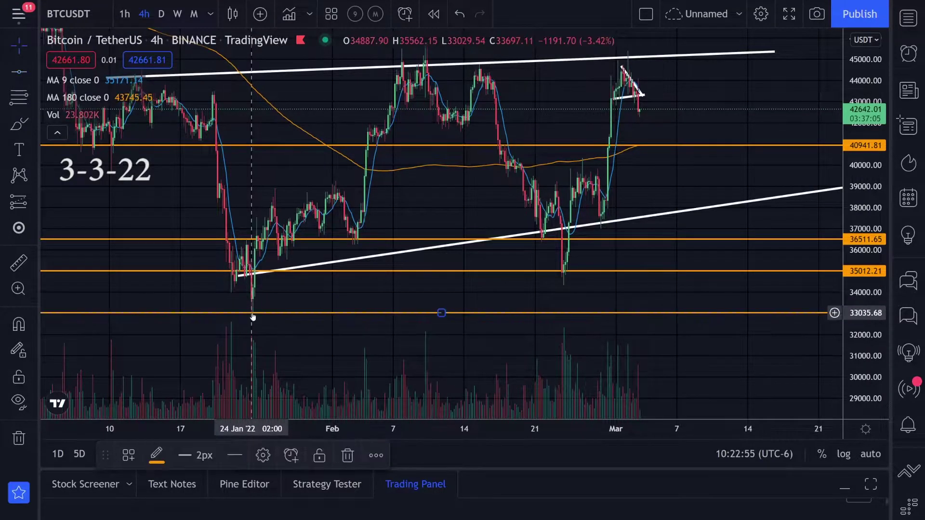
# - Circle the early-March triangle and the support zone below it with the Brush, and undo the strokes
pyautogui.scroll(-3, 643, 181)
pyautogui.scroll(-3, 650, 121)
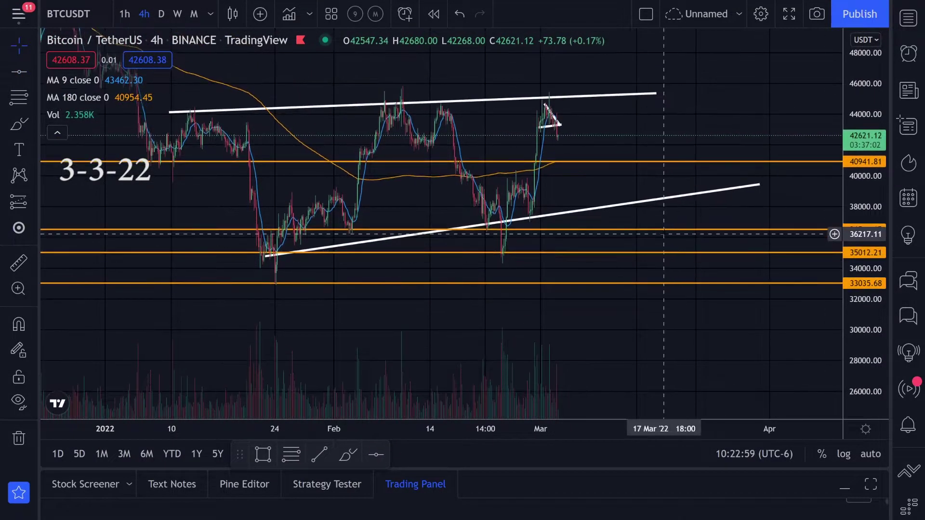
pyautogui.moveTo(600, 92)
pyautogui.mouseDown()
pyautogui.moveTo(578, 134)
pyautogui.moveTo(598, 91)
pyautogui.mouseUp()
pyautogui.moveTo(681, 136)
pyautogui.mouseDown()
pyautogui.moveTo(558, 259)
pyautogui.moveTo(581, 159)
pyautogui.mouseUp()
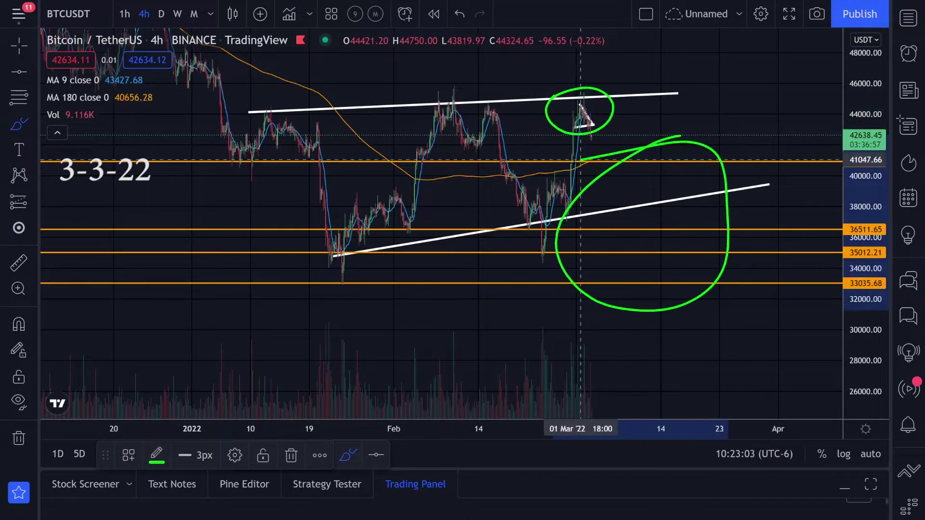
pyautogui.hotkey('ctrl', 'z')
pyautogui.hotkey('ctrl', 'z')
pyautogui.hotkey('ctrl', 'z')
# - Brush two strokes along the upper trendline to outline the resistance zone between about 44,000 and 46,000, and undo them
pyautogui.scroll(-4, 750, 182)
pyautogui.scroll(-2, 750, 182)
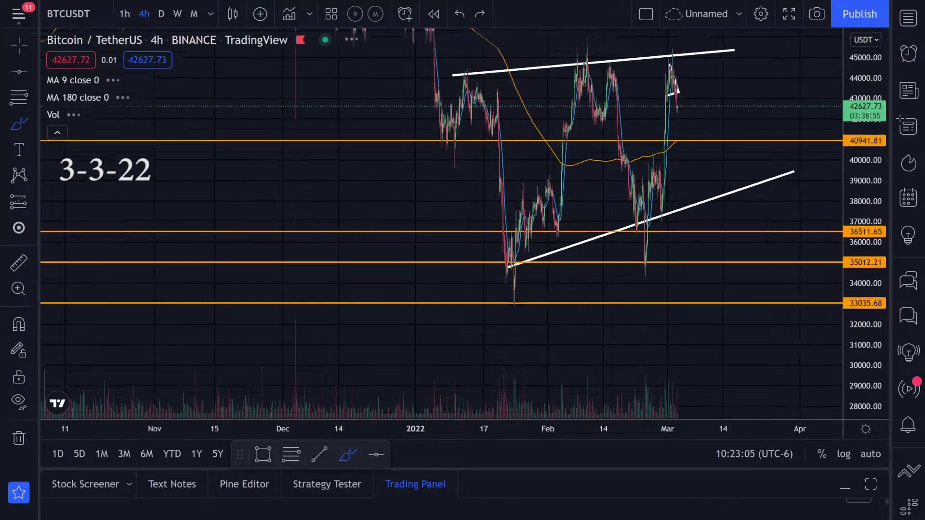
pyautogui.moveTo(480, 147)
pyautogui.mouseDown()
pyautogui.moveTo(728, 145)
pyautogui.moveTo(753, 128)
pyautogui.mouseUp()
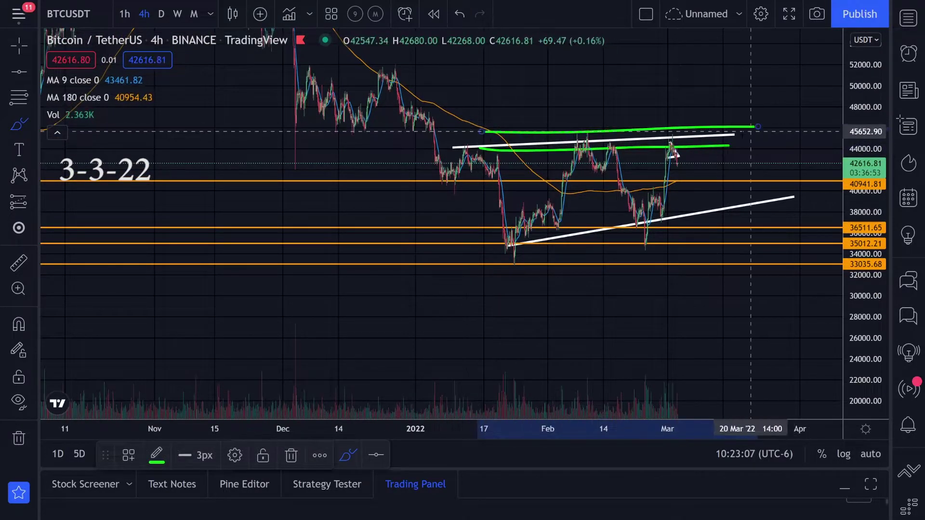
pyautogui.hotkey('ctrl', 'z')
pyautogui.hotkey('ctrl', 'z')
# - Circle the early-March high at the upper trendline with the Brush, and undo the circle
pyautogui.scroll(-3, 802, 140)
pyautogui.moveTo(858, 121); pyautogui.dragTo(858, 301)
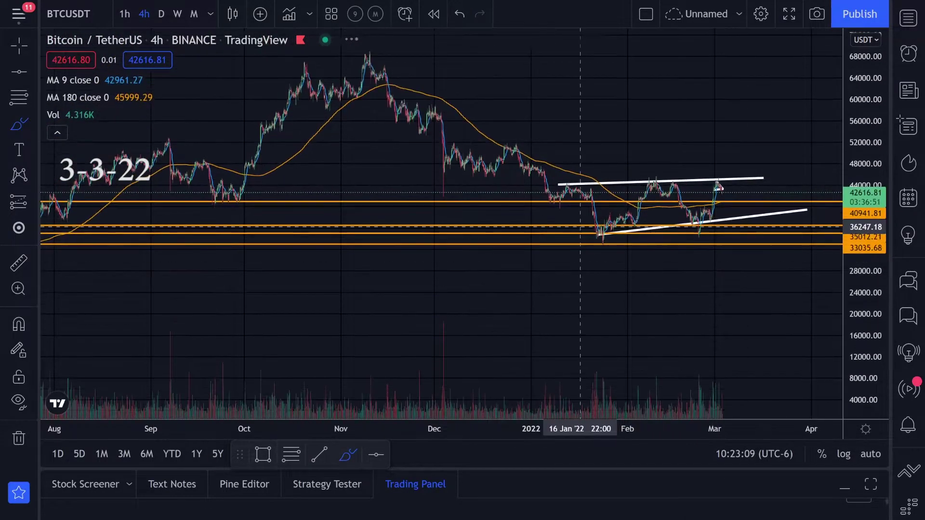
pyautogui.moveTo(632, 127)
pyautogui.mouseDown()
pyautogui.moveTo(285, 177)
pyautogui.moveTo(629, 135)
pyautogui.moveTo(600, 133)
pyautogui.moveTo(591, 107)
pyautogui.mouseUp()
pyautogui.hotkey('ctrl', 'z')
pyautogui.scroll(5, 719, 188)
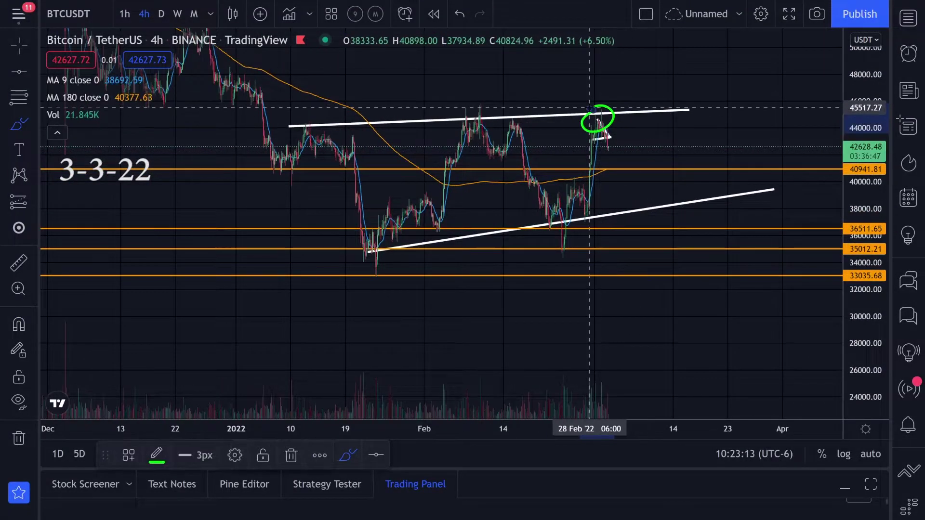
pyautogui.hotkey('ctrl', 'z')
# - Mark the support levels below the current price and sketch a drop from the upper trendline to about 33,000, undoing each stroke
pyautogui.moveTo(610, 163)
pyautogui.mouseDown()
pyautogui.moveTo(632, 168)
pyautogui.moveTo(613, 163)
pyautogui.mouseUp()
pyautogui.hotkey('ctrl', 'z')
pyautogui.moveTo(576, 268)
pyautogui.mouseDown()
pyautogui.moveTo(628, 231)
pyautogui.moveTo(620, 243)
pyautogui.mouseUp()
pyautogui.hotkey('ctrl', 'z')
pyautogui.moveTo(583, 105); pyautogui.dragTo(648, 282)
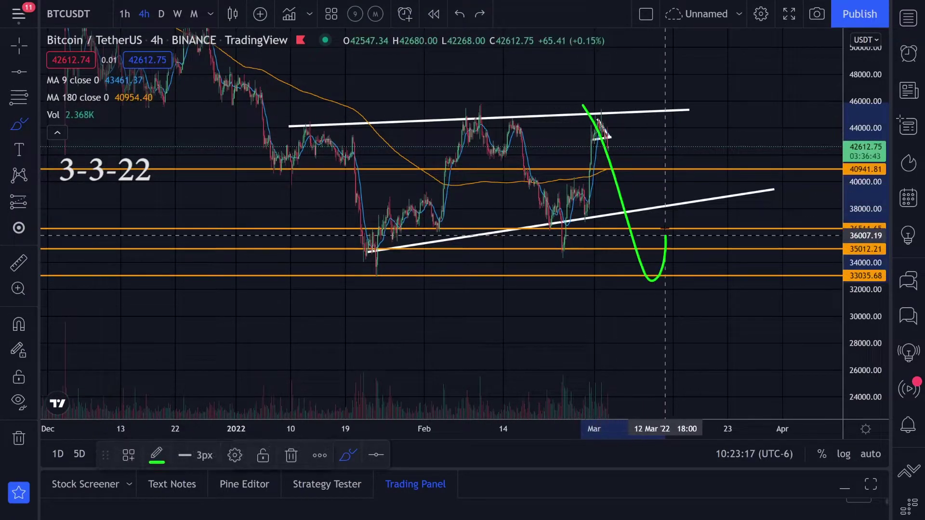
pyautogui.hotkey('ctrl', 'z')
# - Sketch possible rebounds from the 40,941, 36,511 and 35,012 support lines, and undo the strokes
pyautogui.moveTo(610, 141); pyautogui.dragTo(629, 163)
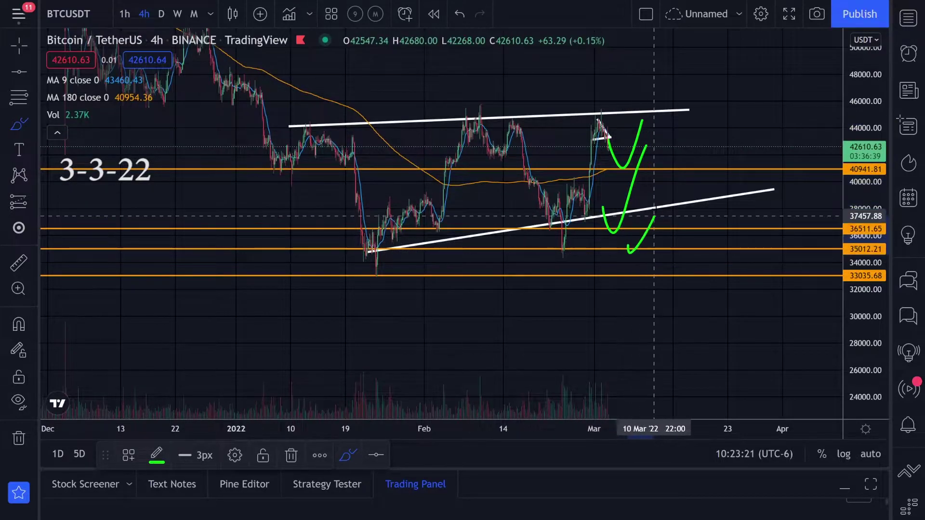
pyautogui.hotkey('ctrl', 'z')
pyautogui.hotkey('ctrl', 'z')
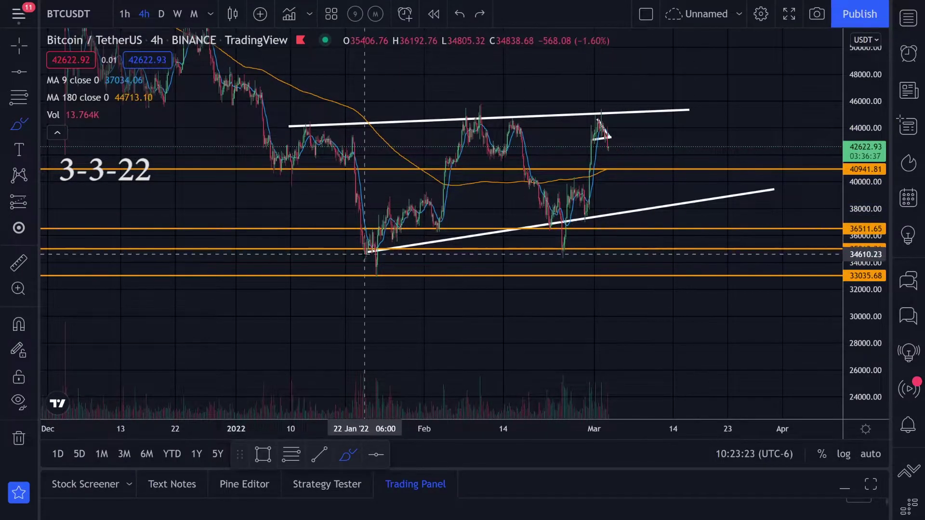
# - Trace along the lower trendline and mark its late-January and late-February lows with the Brush, undoing the strokes
pyautogui.moveTo(363, 255); pyautogui.dragTo(480, 234)
pyautogui.moveTo(684, 200); pyautogui.dragTo(695, 199)
pyautogui.hotkey('ctrl', 'z')
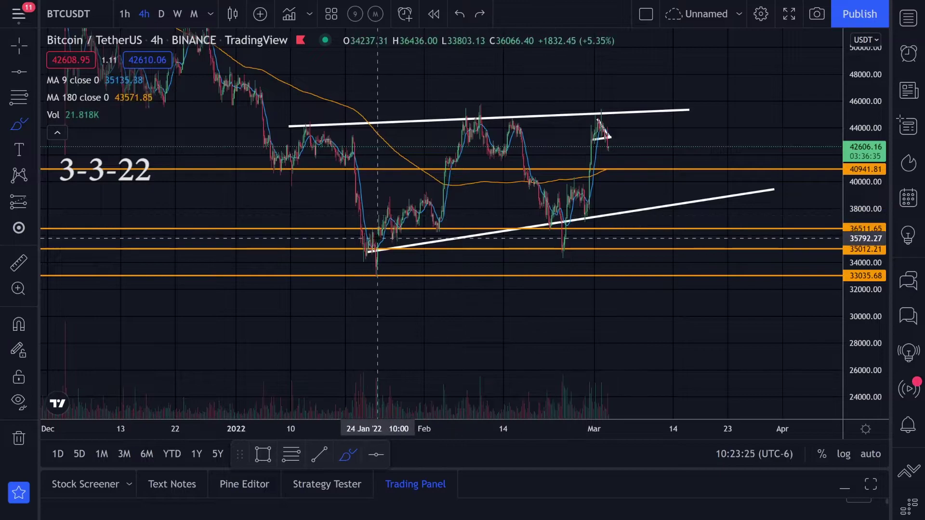
pyautogui.moveTo(374, 234); pyautogui.dragTo(397, 233)
pyautogui.moveTo(571, 203); pyautogui.dragTo(574, 209)
pyautogui.hotkey('ctrl', 'z')
pyautogui.hotkey('ctrl', 'z')
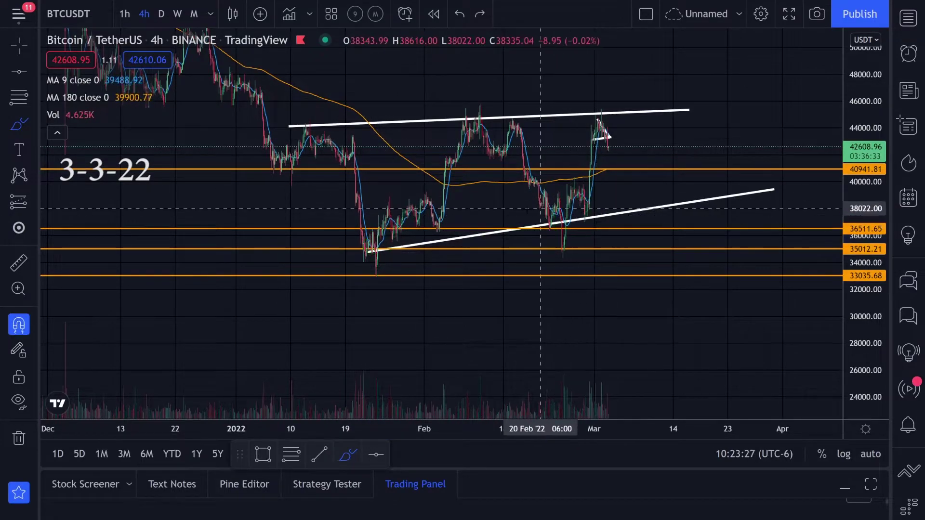
# - Switch to the daily timeframe, circle the late-January low at the lower trendline's start and brush over the channel, undoing the strokes
pyautogui.click(161, 14)
pyautogui.scroll(6, 558, 232)
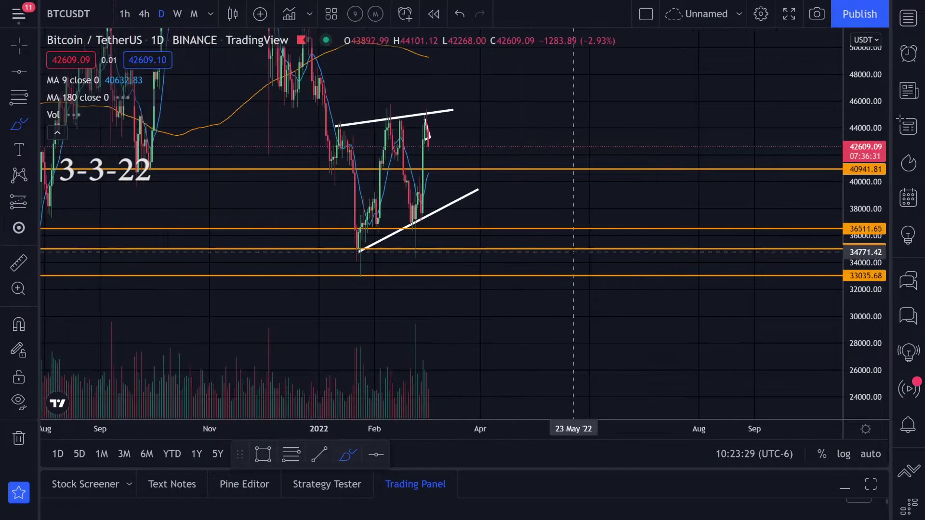
pyautogui.hotkey('ctrl', 'z')
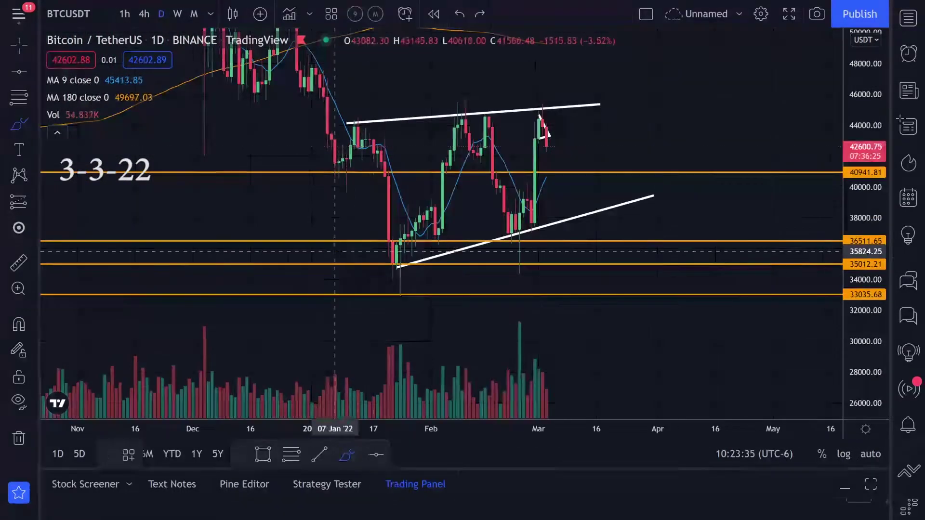
pyautogui.moveTo(391, 250); pyautogui.dragTo(393, 251)
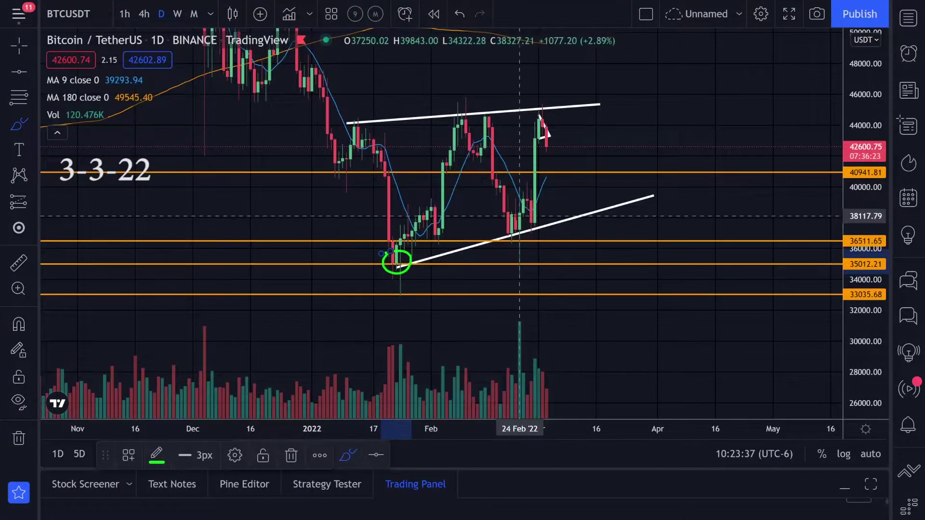
pyautogui.hotkey('ctrl', 'z')
pyautogui.hotkey('ctrl', 'z')
pyautogui.moveTo(390, 270)
pyautogui.mouseDown()
pyautogui.moveTo(600, 209)
pyautogui.moveTo(596, 224)
pyautogui.moveTo(616, 182)
pyautogui.moveTo(619, 116)
pyautogui.mouseUp()
pyautogui.hotkey('ctrl', 'z')
pyautogui.hotkey('ctrl', 'z')
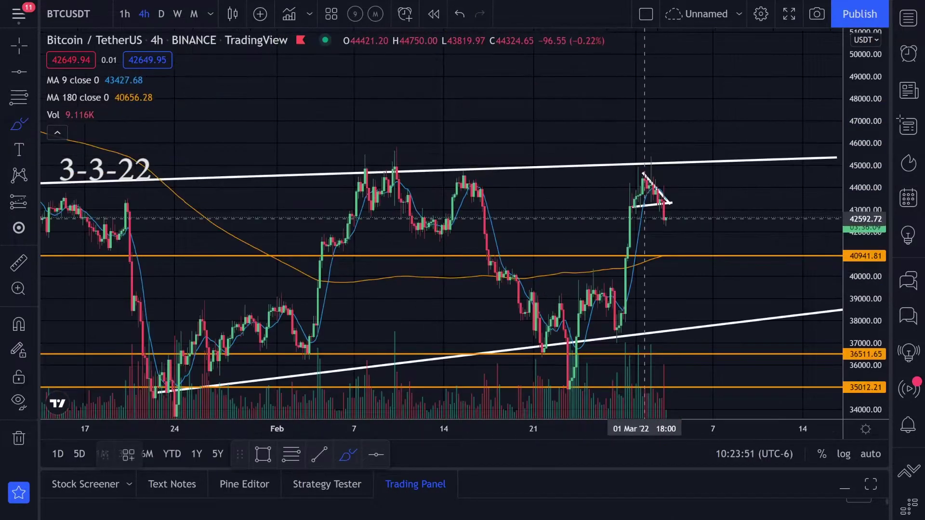
# - On the 4-hour chart, circle the early-March triangle and brush the fall out of it, undoing the strokes
pyautogui.moveTo(663, 167)
pyautogui.mouseDown()
pyautogui.moveTo(621, 203)
pyautogui.moveTo(679, 81)
pyautogui.mouseUp()
pyautogui.hotkey('ctrl', 'z')
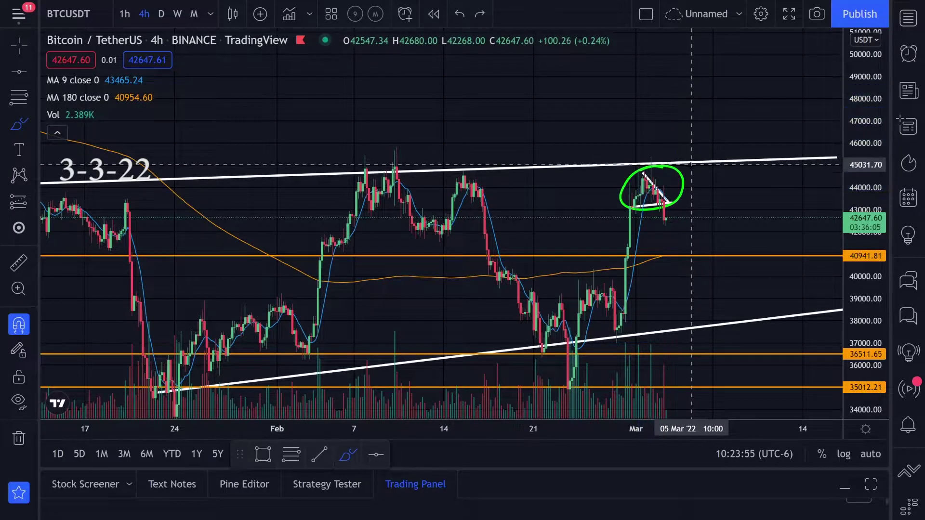
pyautogui.hotkey('ctrl', 'z')
pyautogui.moveTo(655, 168)
pyautogui.mouseDown()
pyautogui.moveTo(621, 181)
pyautogui.moveTo(653, 159)
pyautogui.moveTo(625, 169)
pyautogui.moveTo(666, 231)
pyautogui.mouseUp()
pyautogui.hotkey('ctrl', 'z')
pyautogui.hotkey('ctrl', 'z')
# - Trace the triangle's lower edge and the breakdown candle below it in a closer view, and undo the strokes
pyautogui.scroll(5, 666, 231)
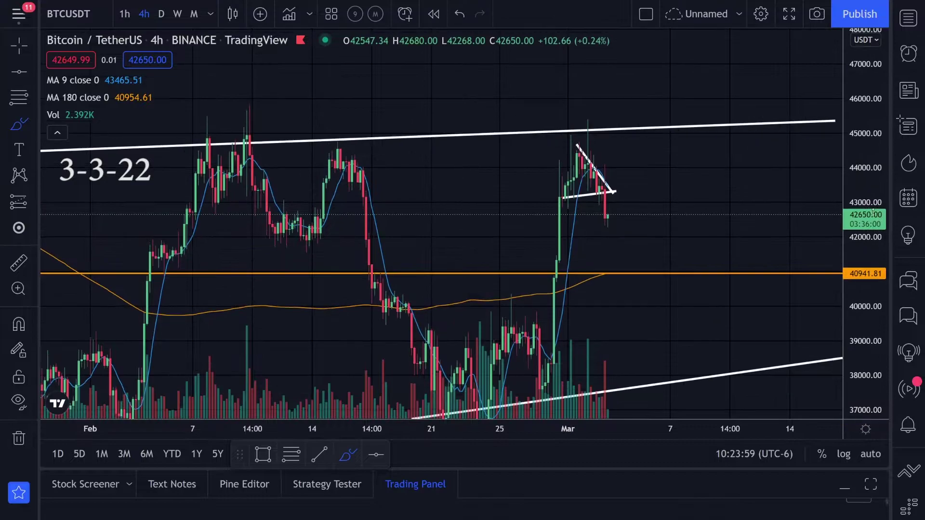
pyautogui.moveTo(467, 199); pyautogui.dragTo(554, 196)
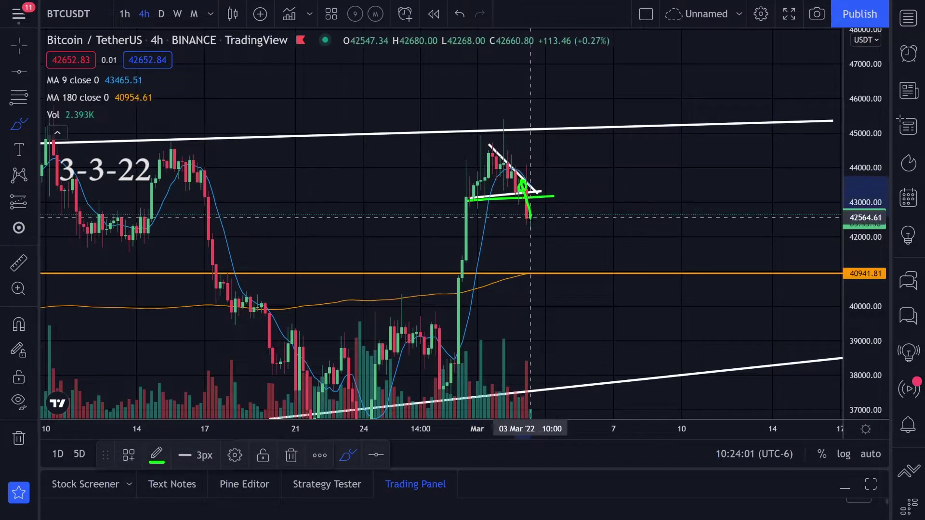
pyautogui.hotkey('ctrl', 'z')
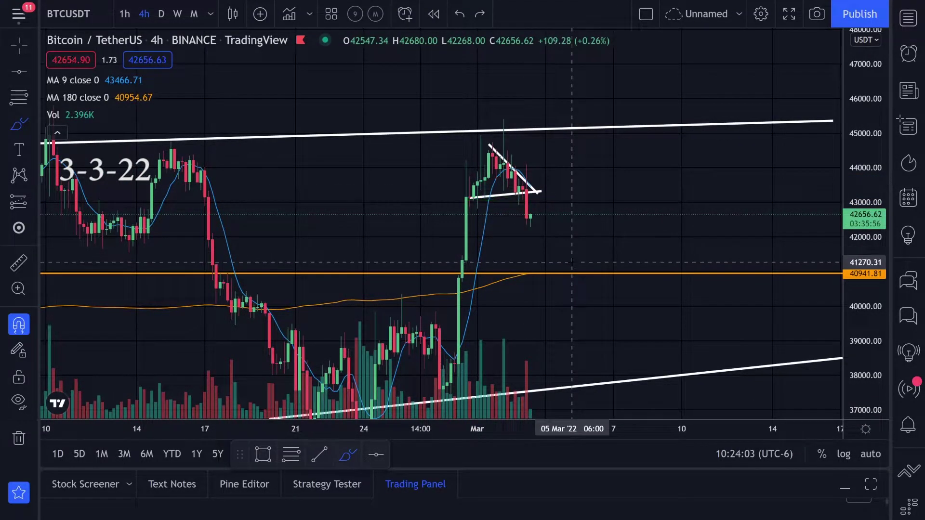
# - Remove all drawings from the chart and switch to the daily timeframe
pyautogui.scroll(-2, 572, 263)
pyautogui.scroll(-5, 442, 231)
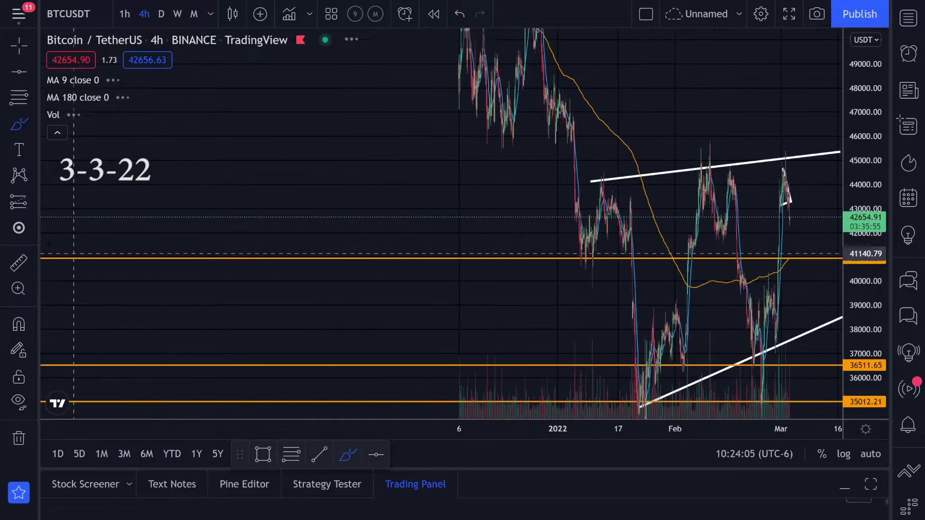
pyautogui.click(19, 439)
pyautogui.scroll(5, 681, 217)
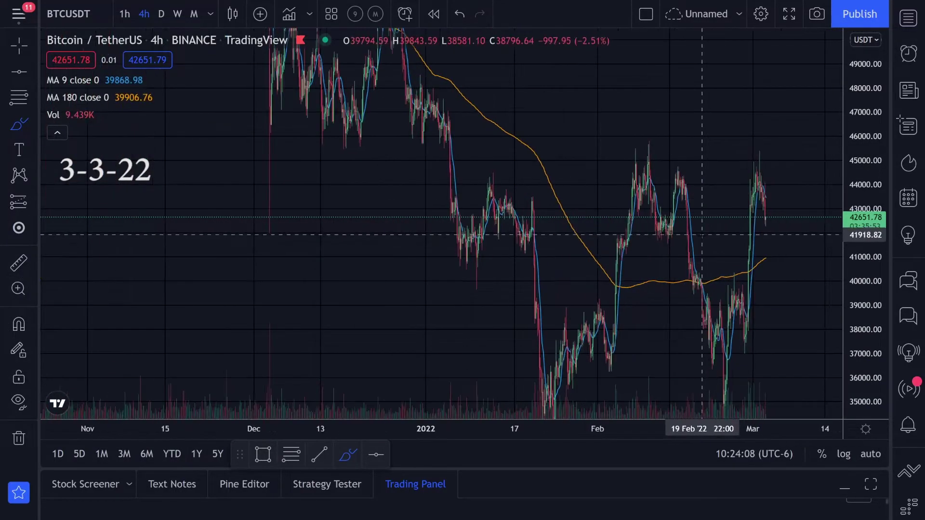
pyautogui.click(162, 13)
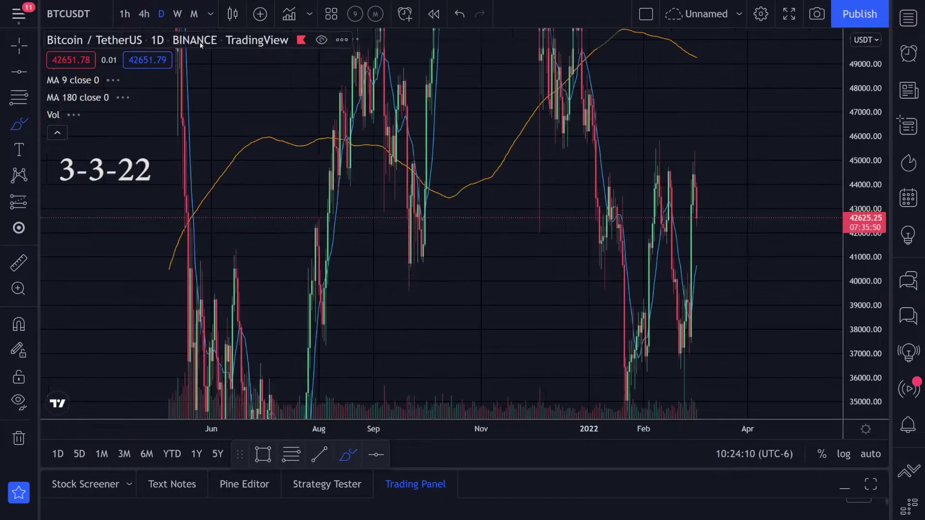
# - Brush along the daily 9-period moving average from mid-January to late February, mark its latest turn, and undo the strokes
pyautogui.scroll(4, 589, 263)
pyautogui.scroll(2, 578, 265)
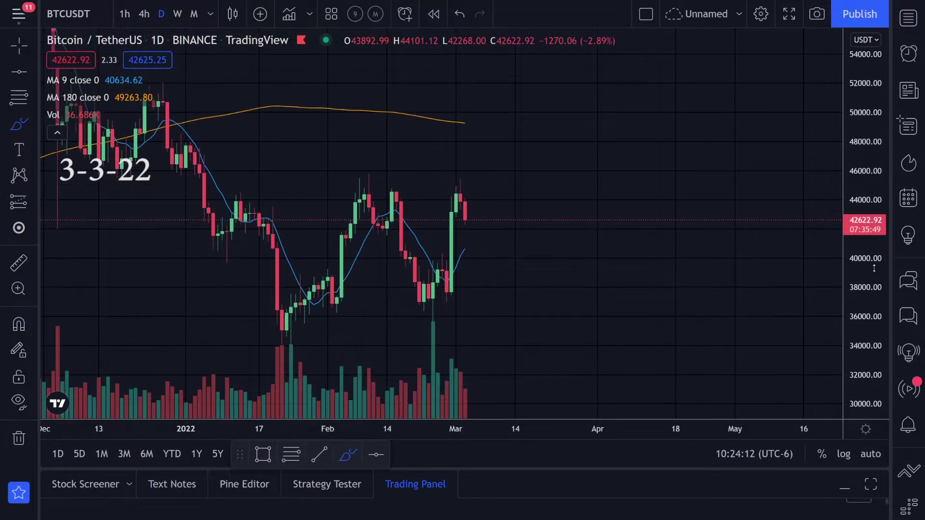
pyautogui.click(19, 47)
pyautogui.moveTo(492, 261); pyautogui.dragTo(613, 215)
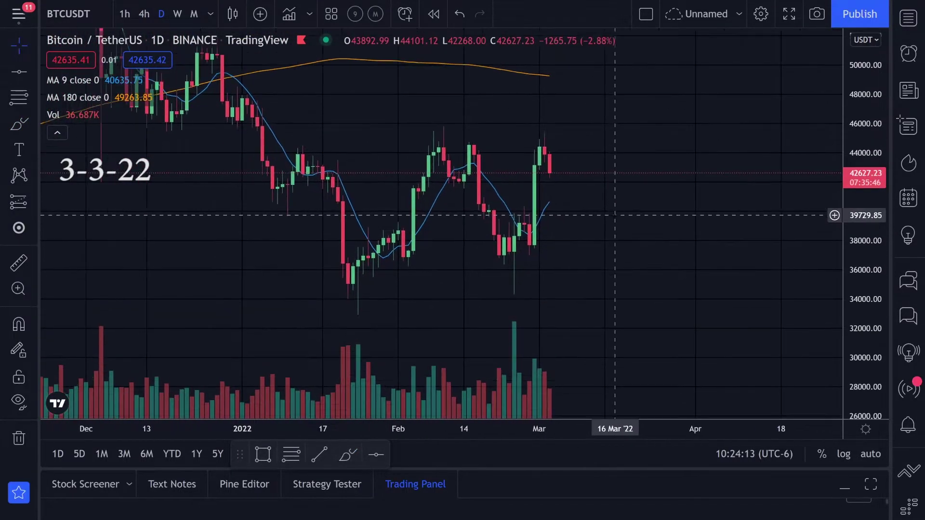
pyautogui.click(16, 127)
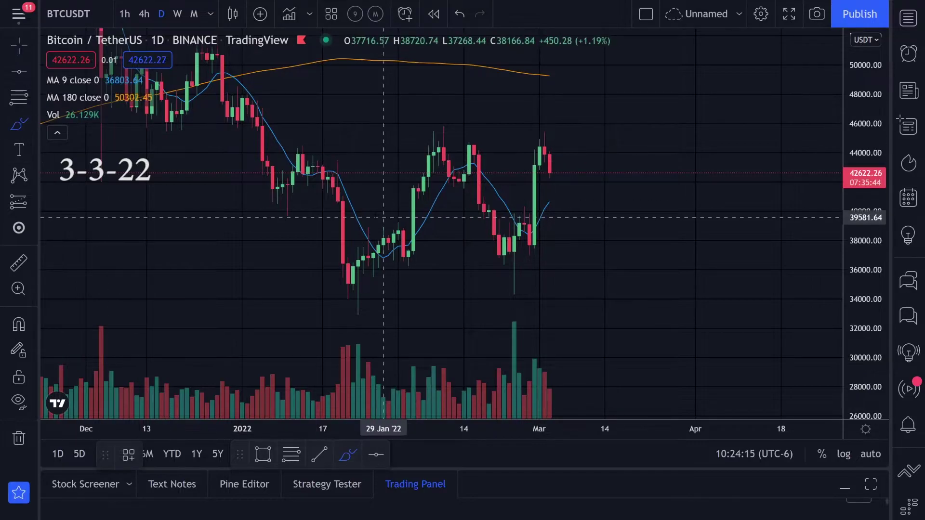
pyautogui.moveTo(329, 167); pyautogui.dragTo(394, 243)
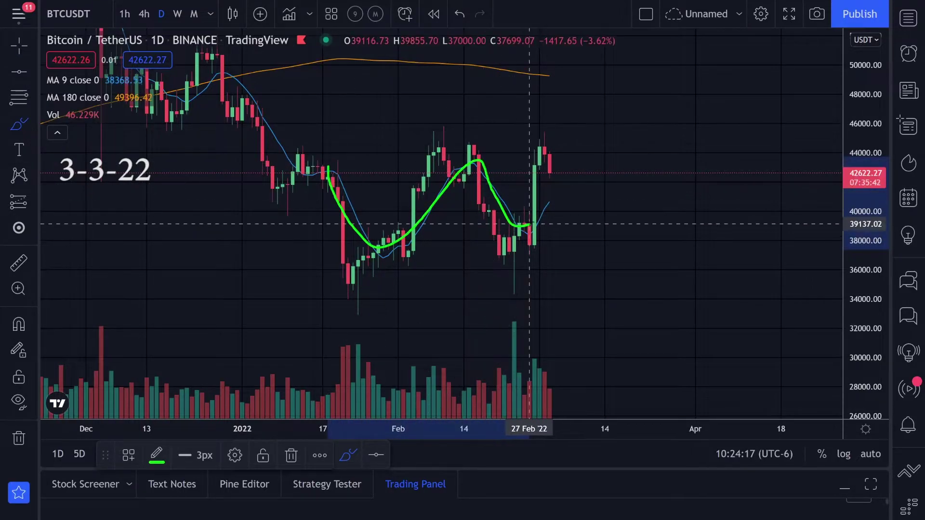
pyautogui.hotkey('ctrl', 'z')
pyautogui.moveTo(533, 213)
pyautogui.mouseDown()
pyautogui.moveTo(545, 226)
pyautogui.moveTo(541, 204)
pyautogui.moveTo(524, 218)
pyautogui.moveTo(540, 212)
pyautogui.mouseUp()
pyautogui.hotkey('ctrl', 'z')
pyautogui.hotkey('ctrl', 'z')
pyautogui.hotkey('ctrl', 'z')
pyautogui.hotkey('ctrl', 'z')
# - Brush an arc around the early-March daily candles and circle the area below them near 38000, undoing both strokes
pyautogui.moveTo(540, 131); pyautogui.dragTo(514, 164)
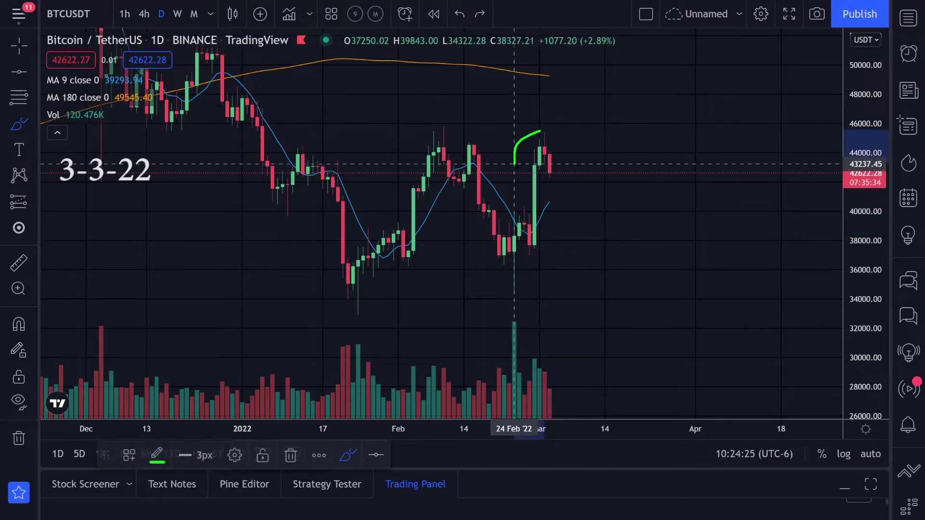
pyautogui.hotkey('ctrl', 'z')
pyautogui.moveTo(567, 229); pyautogui.dragTo(580, 244)
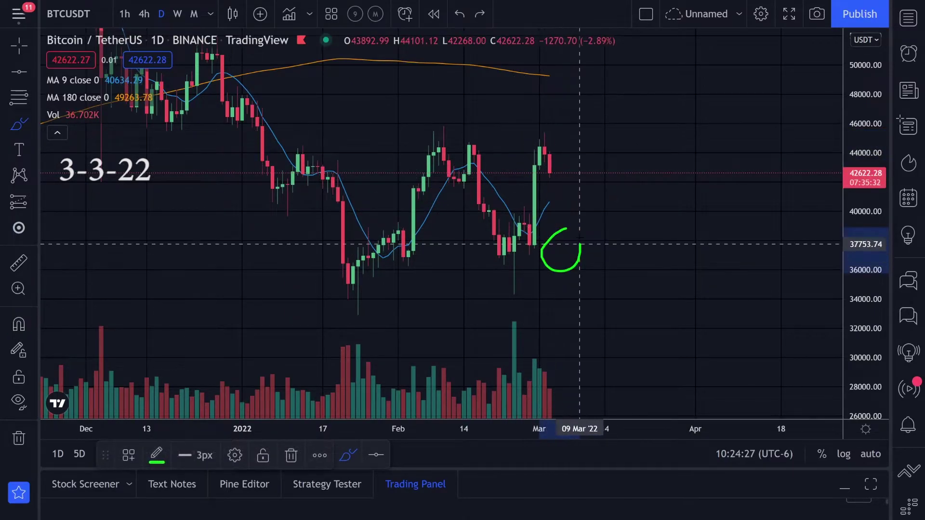
pyautogui.hotkey('ctrl', 'z')
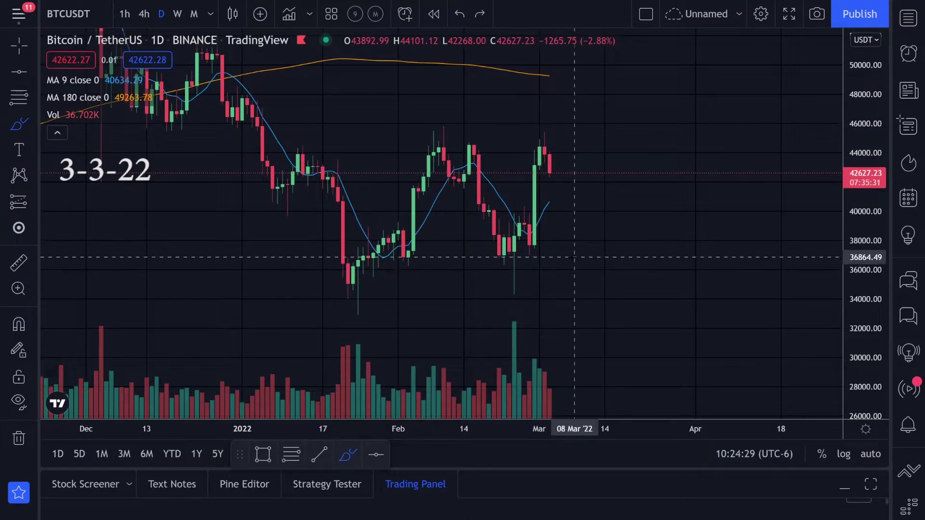
# - Switch to the weekly timeframe, brush along the falling 9-period moving average to the latest candle, mark that candle, and undo the strokes
pyautogui.click(178, 14)
pyautogui.scroll(5, 492, 230)
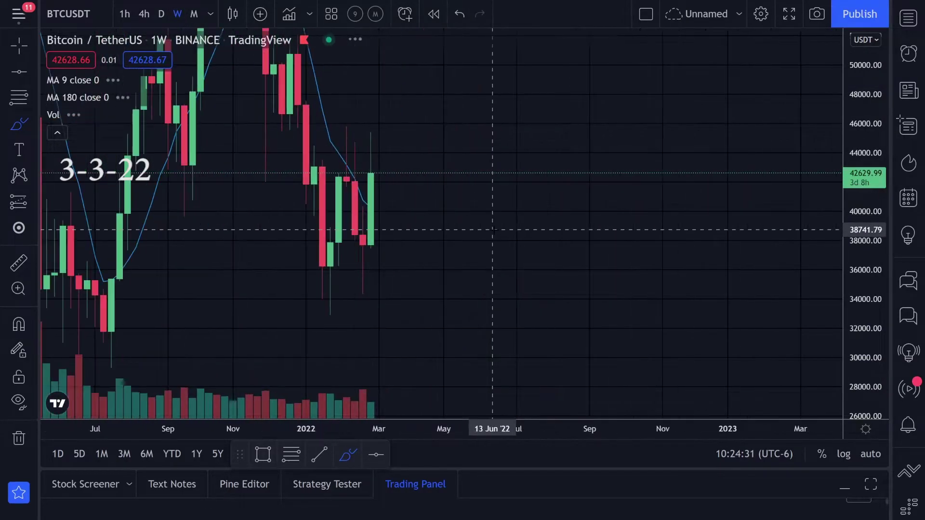
pyautogui.moveTo(863, 219); pyautogui.dragTo(864, 326)
pyautogui.click(19, 46)
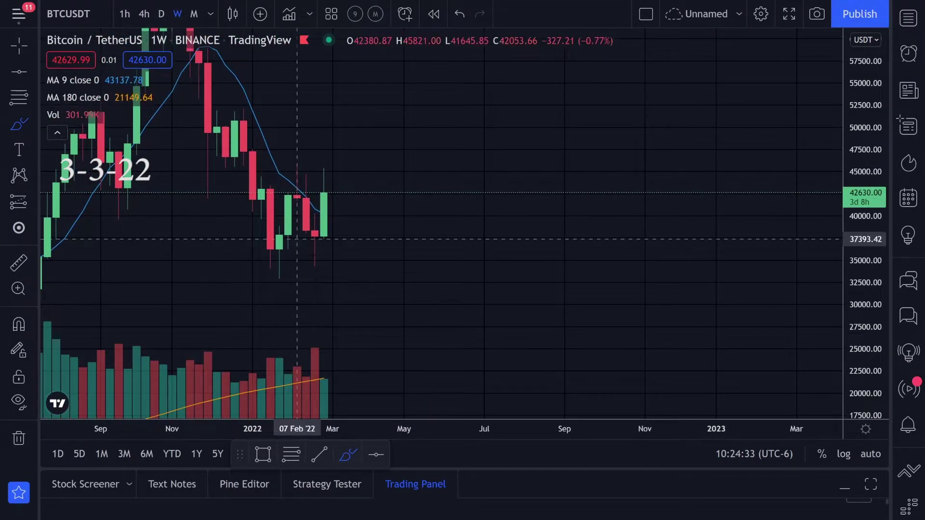
pyautogui.moveTo(333, 266); pyautogui.dragTo(472, 265)
pyautogui.click(19, 123)
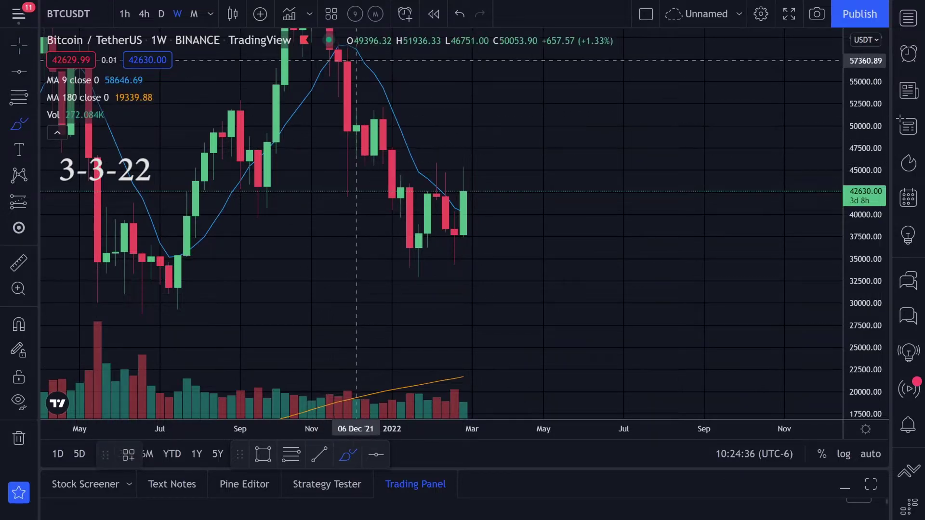
pyautogui.moveTo(359, 61)
pyautogui.mouseDown()
pyautogui.moveTo(409, 157)
pyautogui.moveTo(481, 214)
pyautogui.mouseUp()
pyautogui.moveTo(472, 182)
pyautogui.mouseDown()
pyautogui.moveTo(480, 187)
pyautogui.moveTo(469, 178)
pyautogui.mouseUp()
pyautogui.moveTo(447, 224)
pyautogui.mouseDown()
pyautogui.moveTo(475, 163)
pyautogui.moveTo(454, 168)
pyautogui.moveTo(489, 166)
pyautogui.moveTo(454, 171)
pyautogui.moveTo(490, 155)
pyautogui.moveTo(481, 162)
pyautogui.mouseUp()
pyautogui.hotkey('ctrl', 'z')
pyautogui.hotkey('ctrl', 'z')
pyautogui.hotkey('ctrl', 'z')
pyautogui.hotkey('ctrl', 'z')
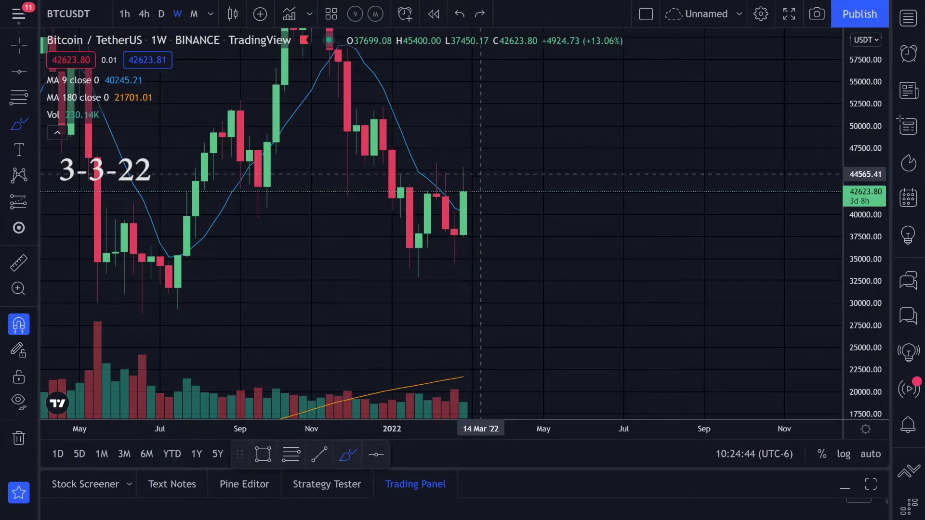
# - Extend the weekly moving average past the latest candle with the brush and trace a drop down that candle, undoing each stroke
pyautogui.moveTo(436, 191); pyautogui.dragTo(491, 210)
pyautogui.hotkey('ctrl', 'z')
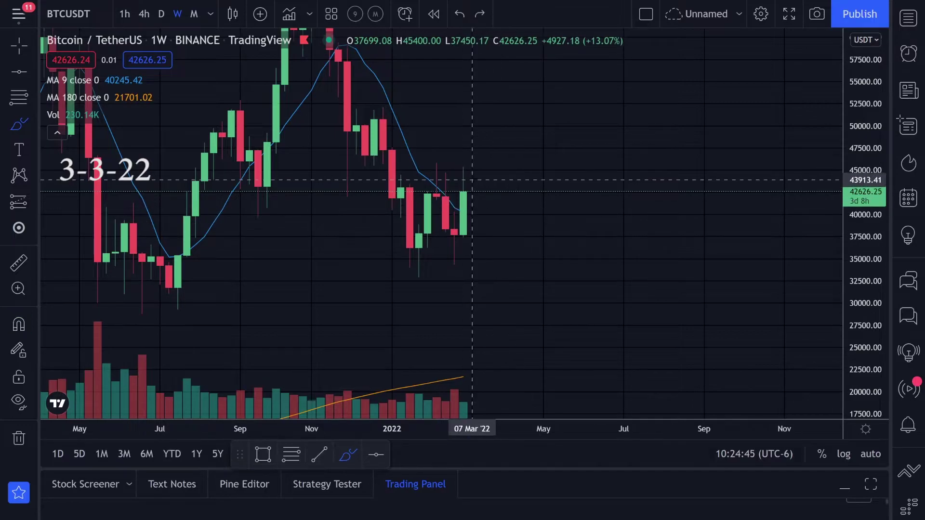
pyautogui.moveTo(463, 164)
pyautogui.mouseDown()
pyautogui.moveTo(454, 188)
pyautogui.moveTo(464, 211)
pyautogui.mouseUp()
pyautogui.hotkey('ctrl', 'z')
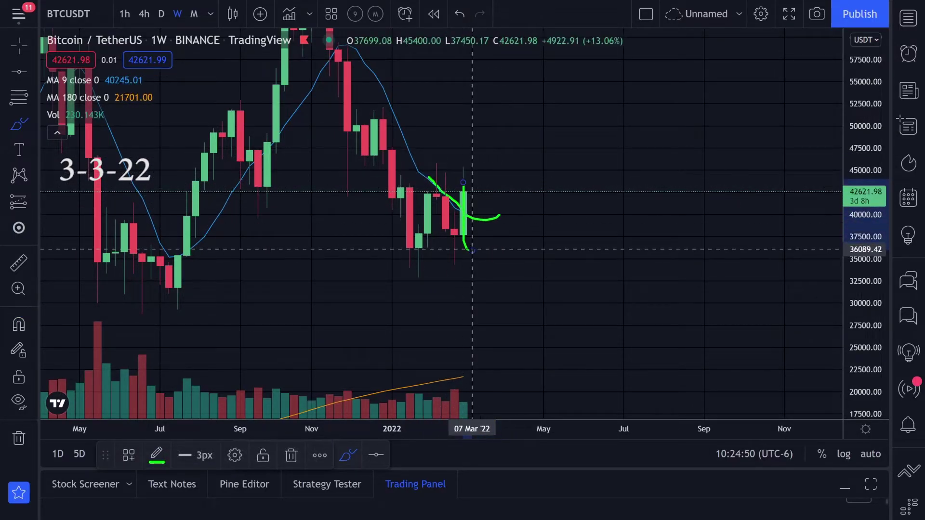
pyautogui.hotkey('ctrl', 'z')
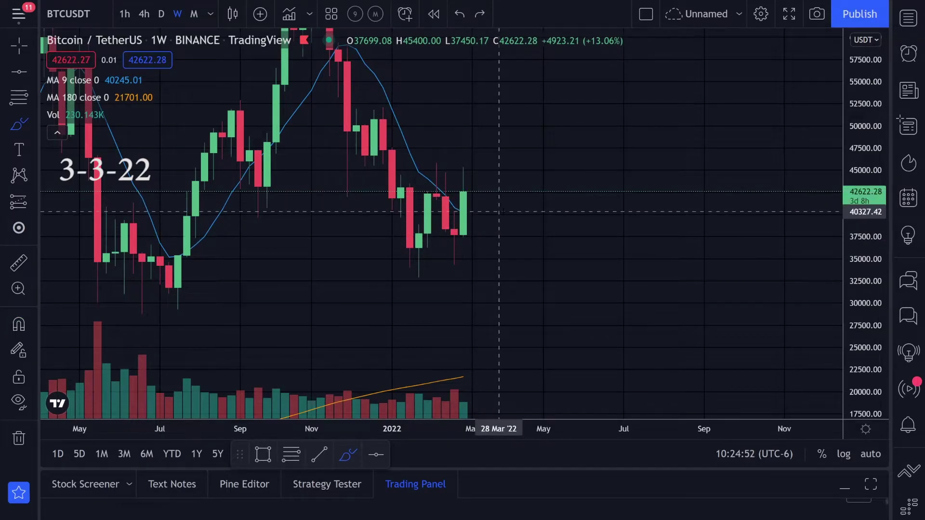
pyautogui.moveTo(463, 183); pyautogui.dragTo(472, 237)
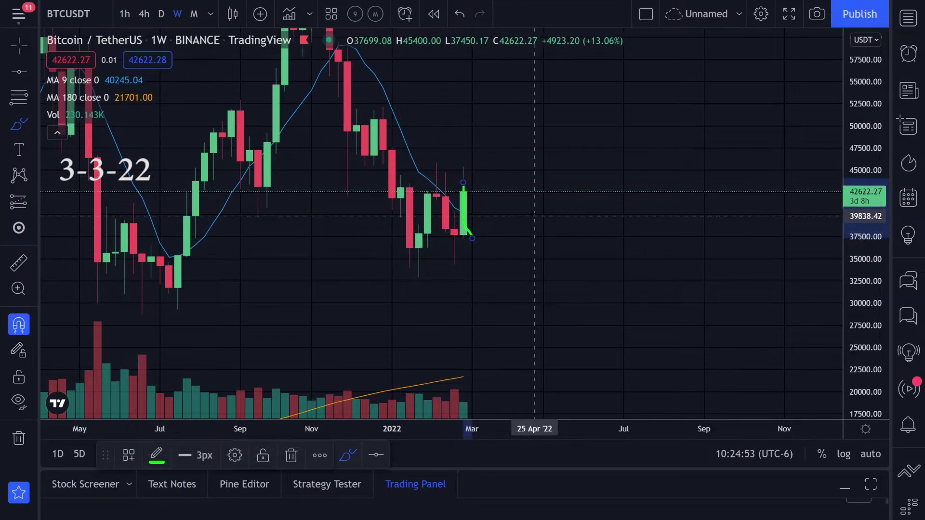
pyautogui.hotkey('ctrl', 'z')
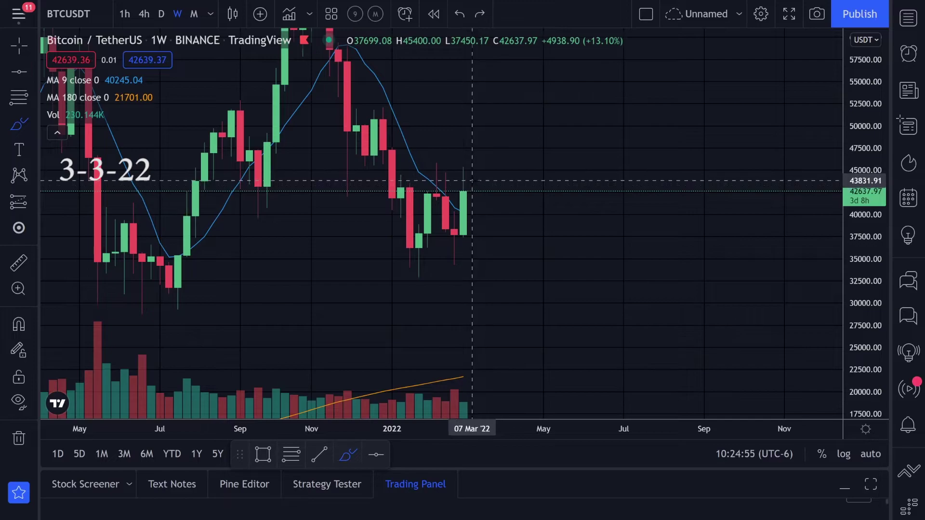
pyautogui.moveTo(472, 180)
pyautogui.mouseDown()
pyautogui.moveTo(451, 186)
pyautogui.moveTo(464, 183)
pyautogui.mouseUp()
pyautogui.hotkey('ctrl', 'z')
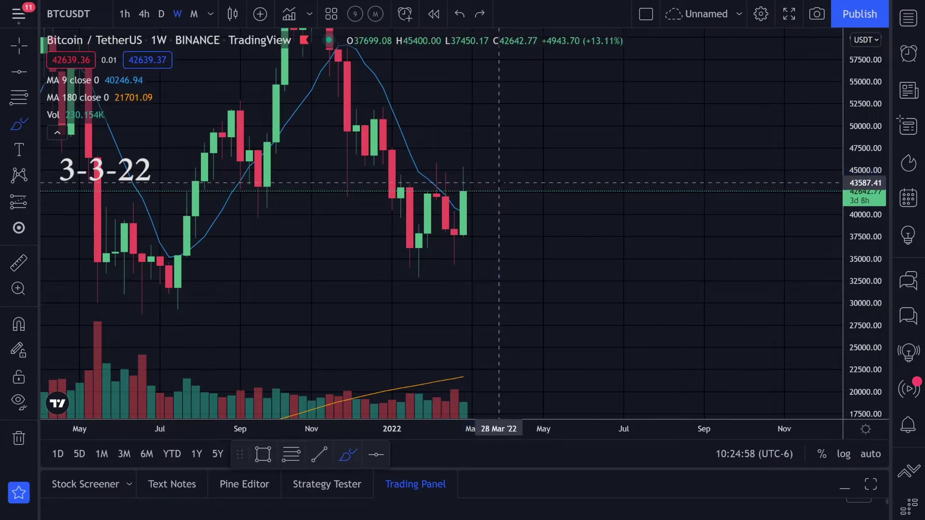
# - Switch to the 4-hour timeframe and brush along the 180-period moving average from February 25 past March 3, undoing the stroke
pyautogui.click(156, 18)
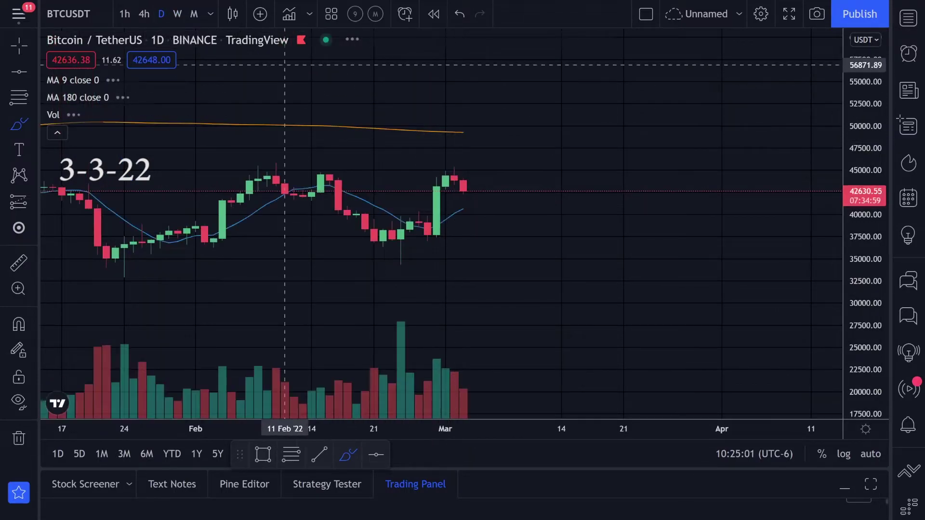
pyautogui.click(144, 14)
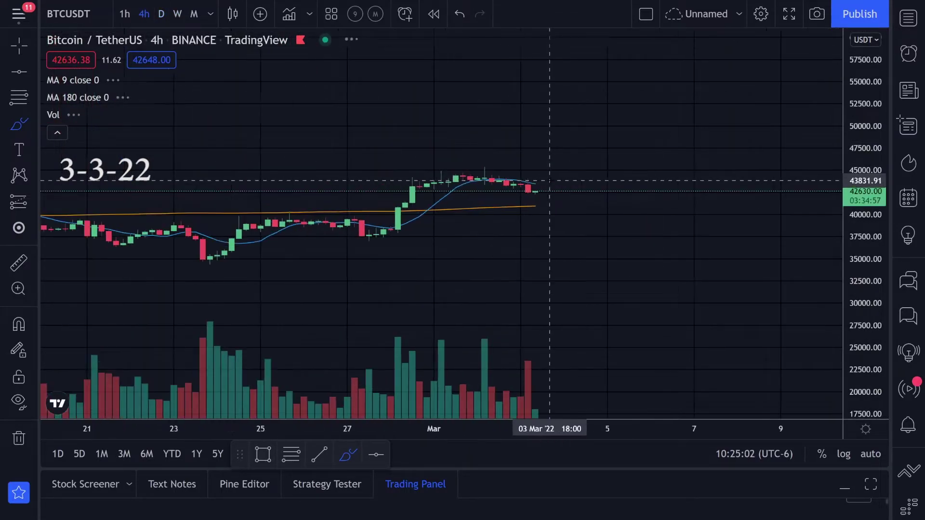
pyautogui.click(32, 125)
pyautogui.click(79, 124)
pyautogui.moveTo(264, 211); pyautogui.dragTo(534, 204)
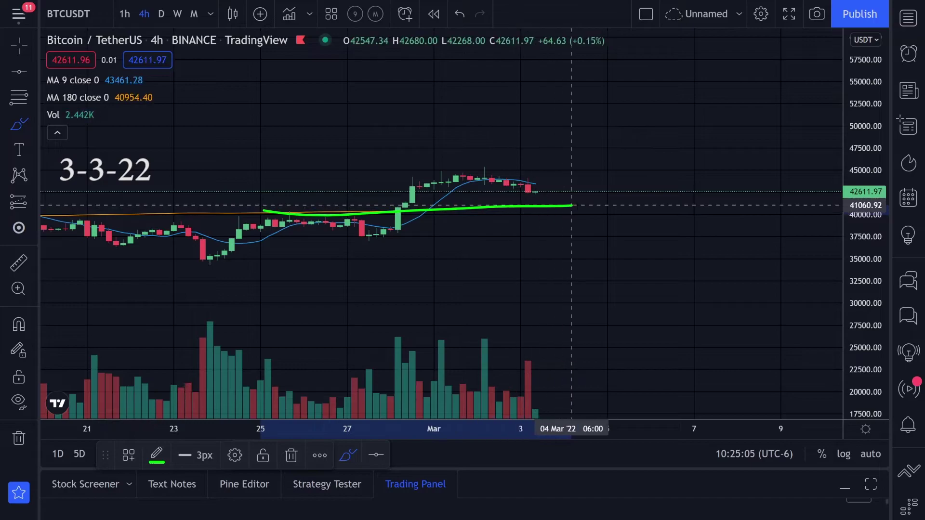
pyautogui.hotkey('ctrl', 'z')
# - In a wider 4-hour view, brush marks below the latest price near 41000, 38000 and 35000, and undo all three
pyautogui.moveTo(599, 215); pyautogui.dragTo(813, 238)
pyautogui.scroll(-6, 814, 237)
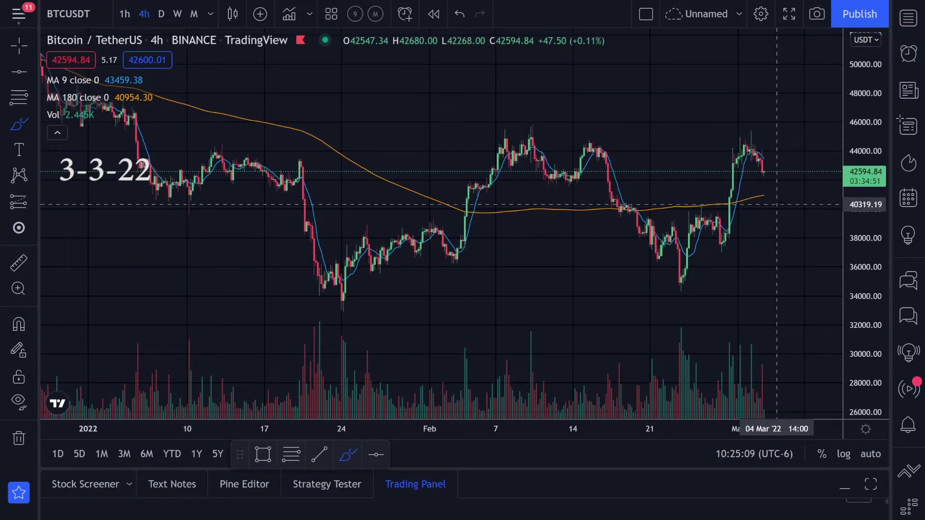
pyautogui.moveTo(730, 200); pyautogui.dragTo(800, 185)
pyautogui.moveTo(688, 247); pyautogui.dragTo(788, 238)
pyautogui.moveTo(619, 281); pyautogui.dragTo(749, 281)
pyautogui.hotkey('ctrl', 'z')
pyautogui.hotkey('ctrl', 'z')
pyautogui.hotkey('ctrl', 'z')
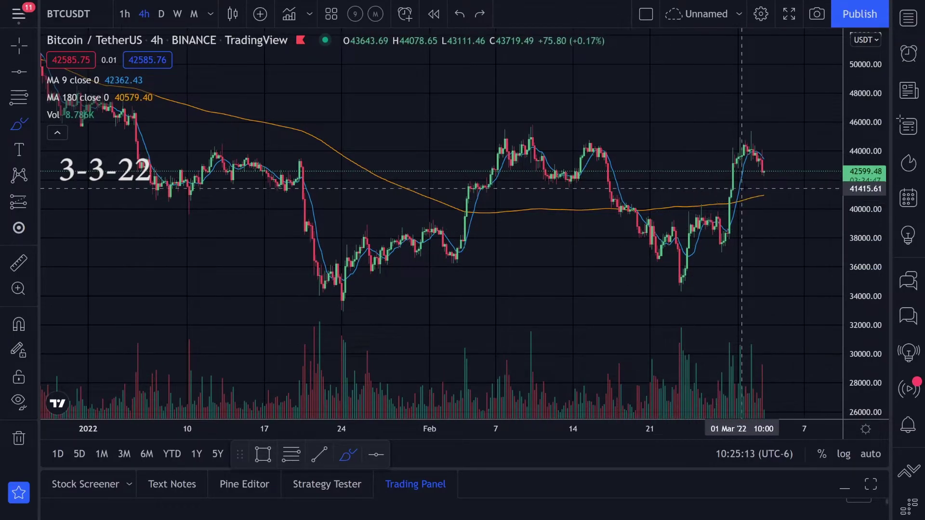
# - Brush a fall from the latest candle and a steep rise along the late-February rally to about 51000, undoing the strokes
pyautogui.moveTo(753, 159); pyautogui.dragTo(775, 230)
pyautogui.hotkey('ctrl', 'z')
pyautogui.moveTo(857, 226); pyautogui.dragTo(858, 104)
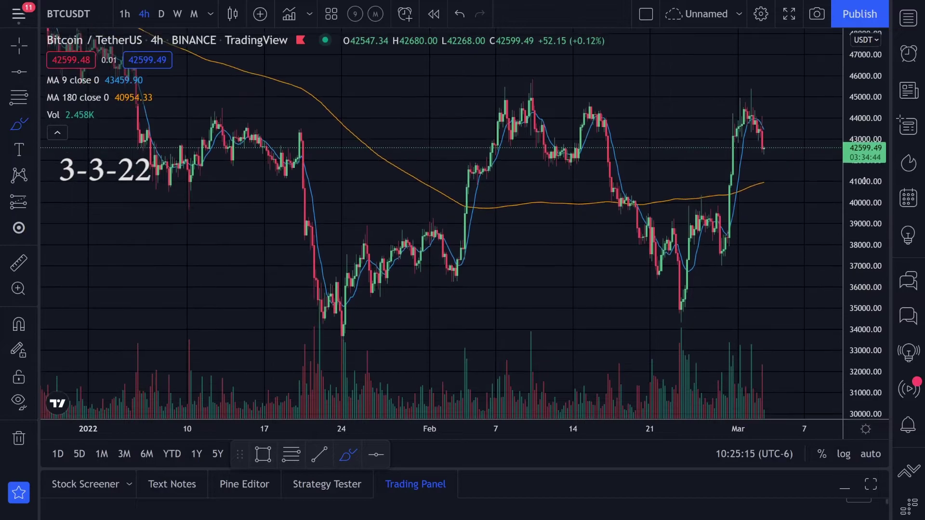
pyautogui.scroll(-1, 722, 198)
pyautogui.moveTo(715, 220); pyautogui.dragTo(791, 16)
pyautogui.hotkey('ctrl', 'z')
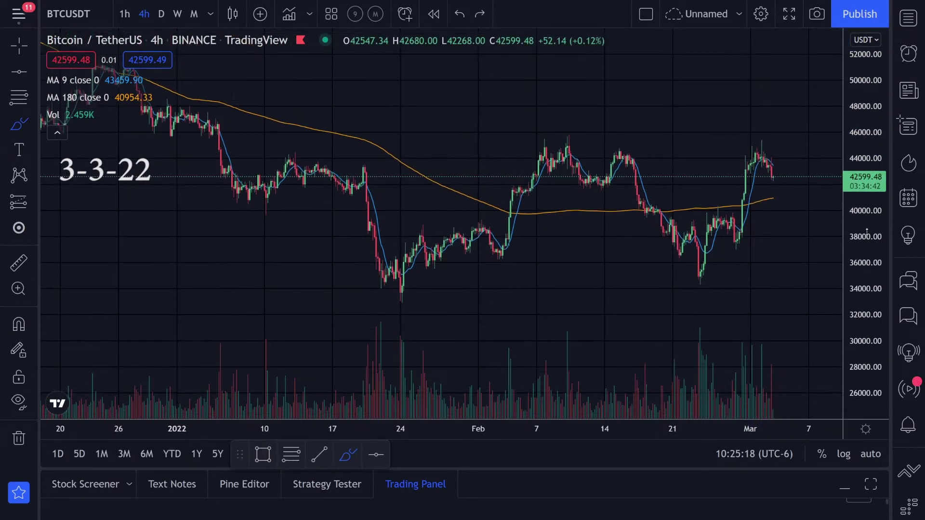
pyautogui.scroll(-2, 839, 217)
pyautogui.moveTo(751, 200); pyautogui.dragTo(801, 86)
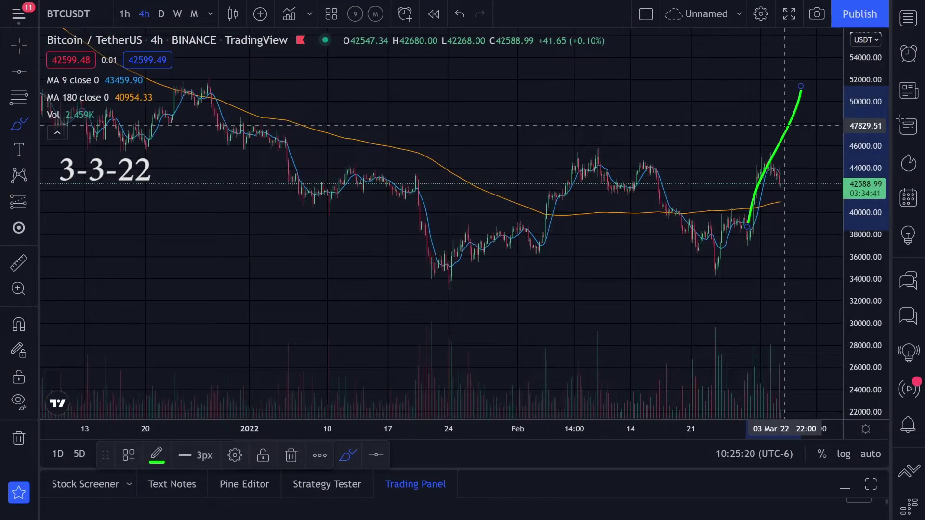
pyautogui.hotkey('ctrl', 'z')
pyautogui.scroll(2, 757, 217)
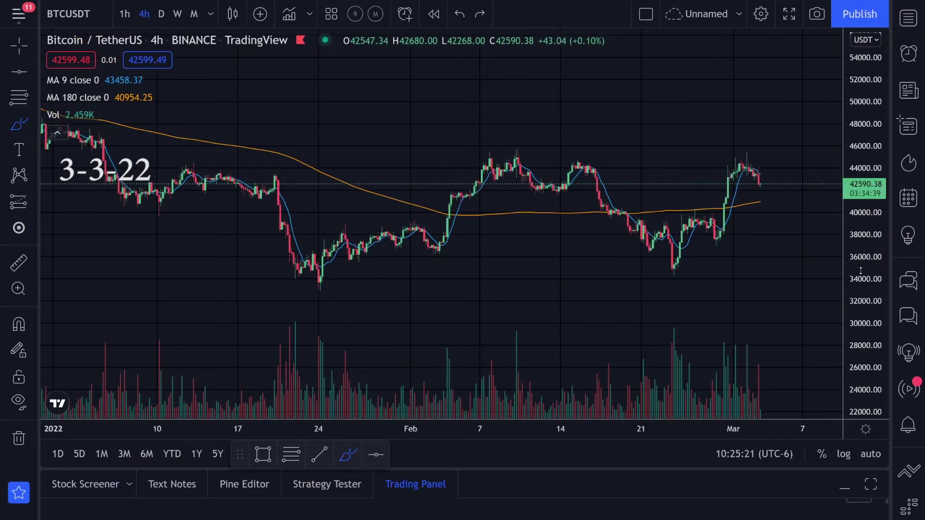
# - Bring back the removed channel, triangle and support lines, brush check marks at the supports and lower trendline, and undo the marks
pyautogui.scroll(-3, 761, 224)
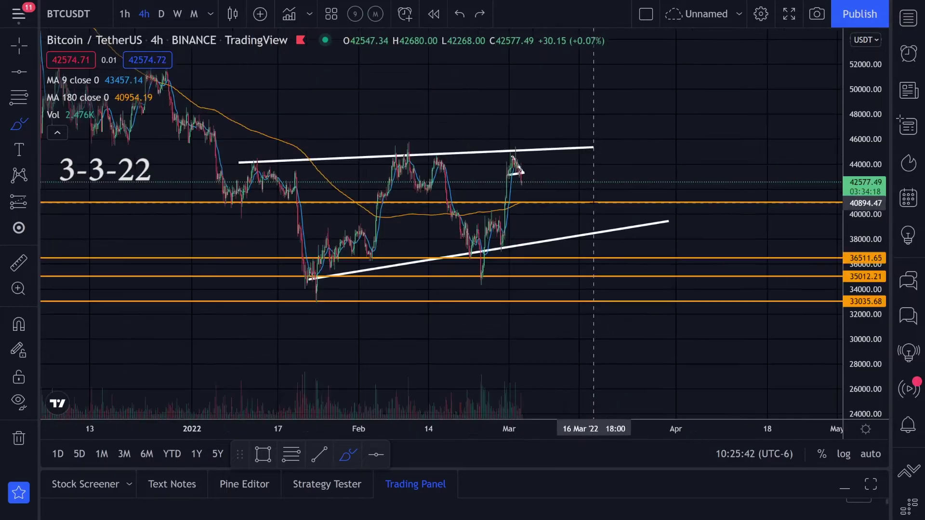
pyautogui.moveTo(552, 187)
pyautogui.mouseDown()
pyautogui.moveTo(512, 289)
pyautogui.moveTo(580, 181)
pyautogui.moveTo(641, 205)
pyautogui.mouseUp()
pyautogui.hotkey('ctrl', 'z')
pyautogui.scroll(-2, 603, 193)
pyautogui.hotkey('ctrl', 'z')
pyautogui.moveTo(630, 252)
pyautogui.mouseDown()
pyautogui.moveTo(653, 227)
pyautogui.moveTo(664, 243)
pyautogui.mouseUp()
pyautogui.moveTo(645, 303)
pyautogui.mouseDown()
pyautogui.moveTo(653, 310)
pyautogui.moveTo(673, 256)
pyautogui.mouseUp()
pyautogui.hotkey('ctrl', 'z')
pyautogui.hotkey('ctrl', 'z')
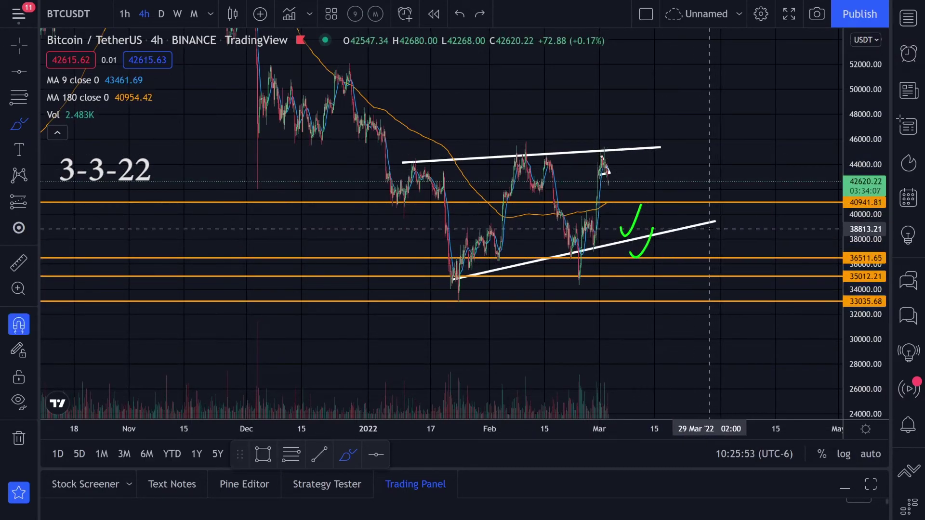
# - Circle the March area around the lower trendline between the 40941.81 and 33035.68 support lines, and undo the circle
pyautogui.scroll(2, 674, 222)
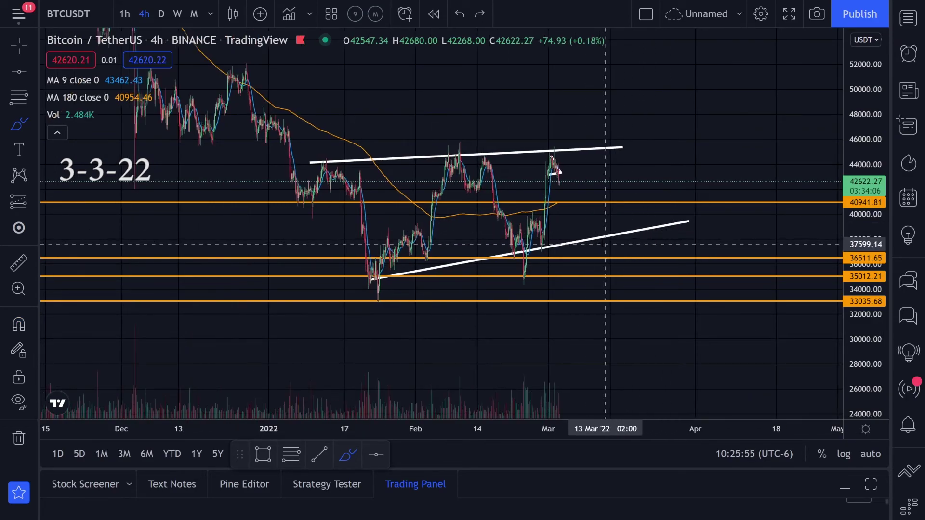
pyautogui.moveTo(622, 191)
pyautogui.mouseDown()
pyautogui.moveTo(537, 287)
pyautogui.moveTo(551, 215)
pyautogui.mouseUp()
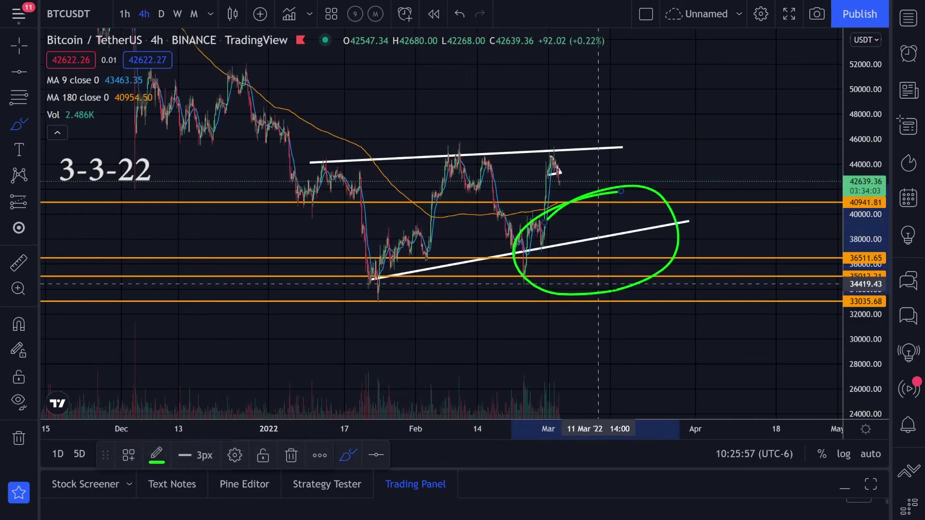
pyautogui.hotkey('ctrl', 'z')
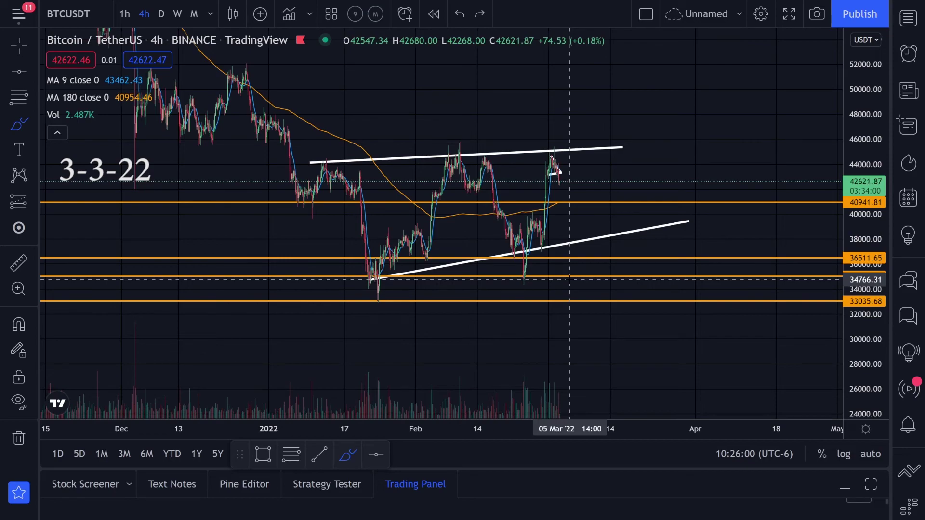